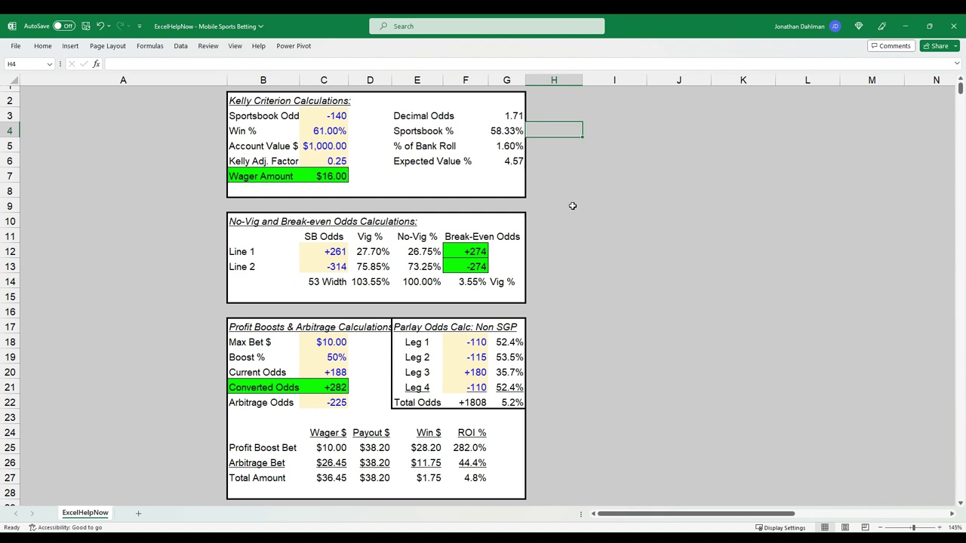
Review the Kelly inputs: sportsbook odds, win %, account value and Kelly adjustment factor
{"action": "key", "text": "Down"}
{"action": "key", "text": "Down"}
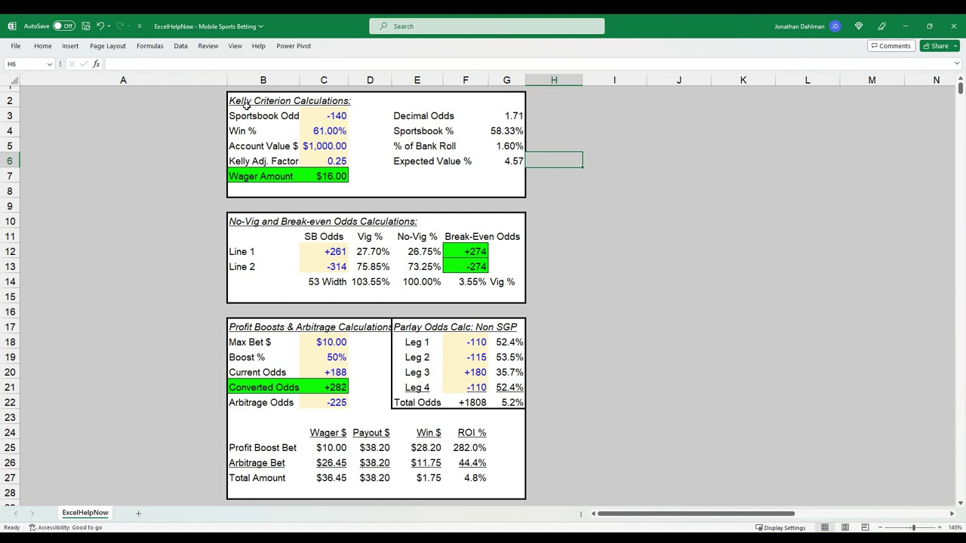
{"action": "left_click", "coordinate": [329, 118]}
{"action": "left_click", "coordinate": [328, 128]}
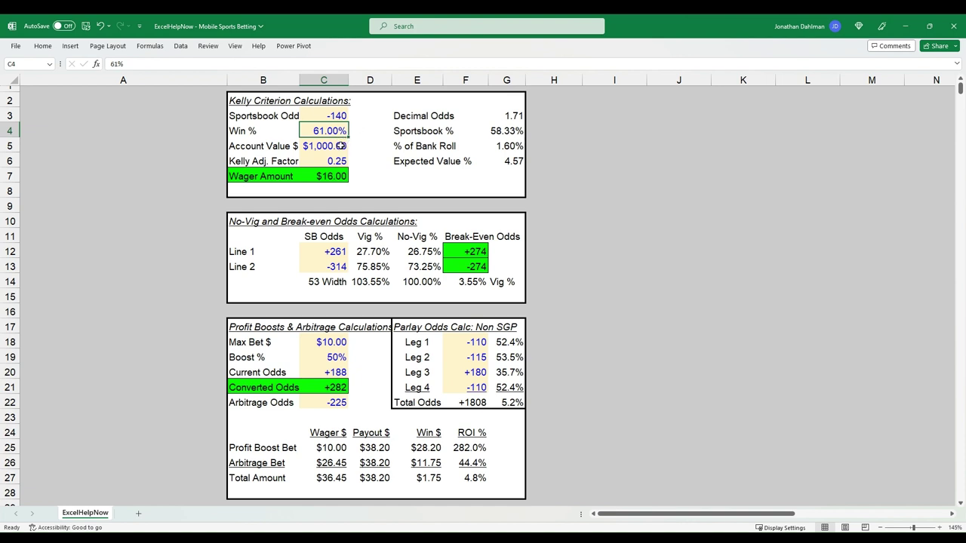
{"action": "left_click", "coordinate": [336, 145]}
{"action": "left_click", "coordinate": [336, 161]}
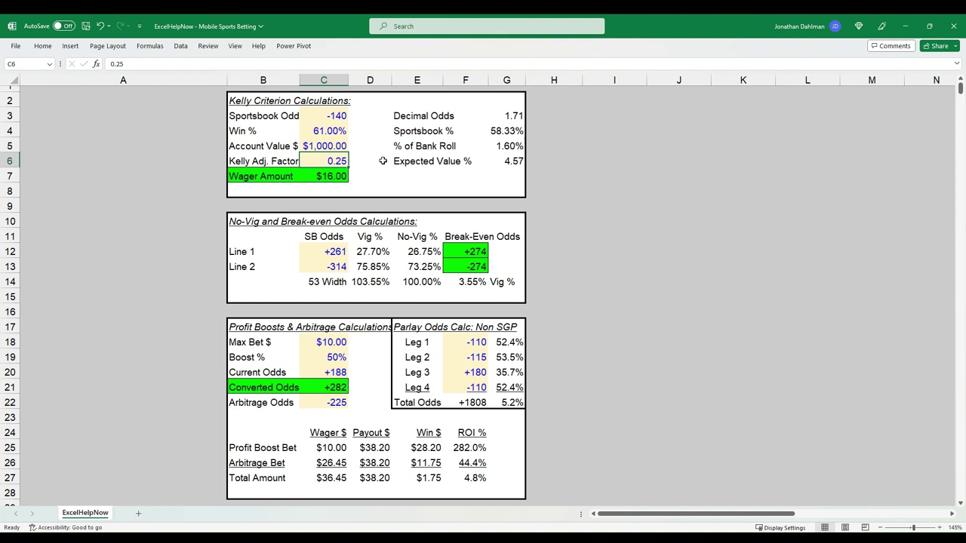
{"action": "left_click", "coordinate": [343, 135]}
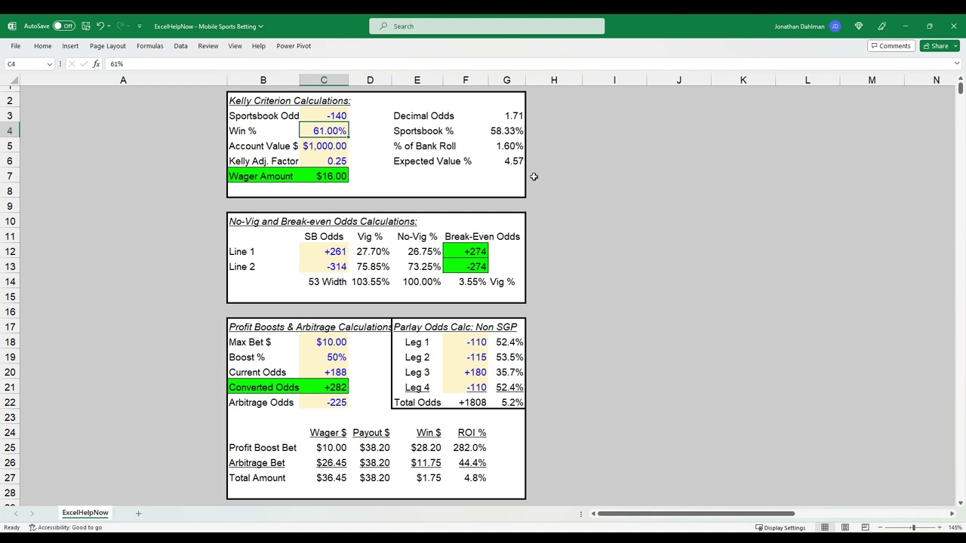
Set the win chance to 75%, then review the inputs and the Wager Amount formula
{"action": "type", "text": "75"}
{"action": "key", "text": "Return"}
{"action": "key", "text": "Up"}
{"action": "key", "text": "Up"}
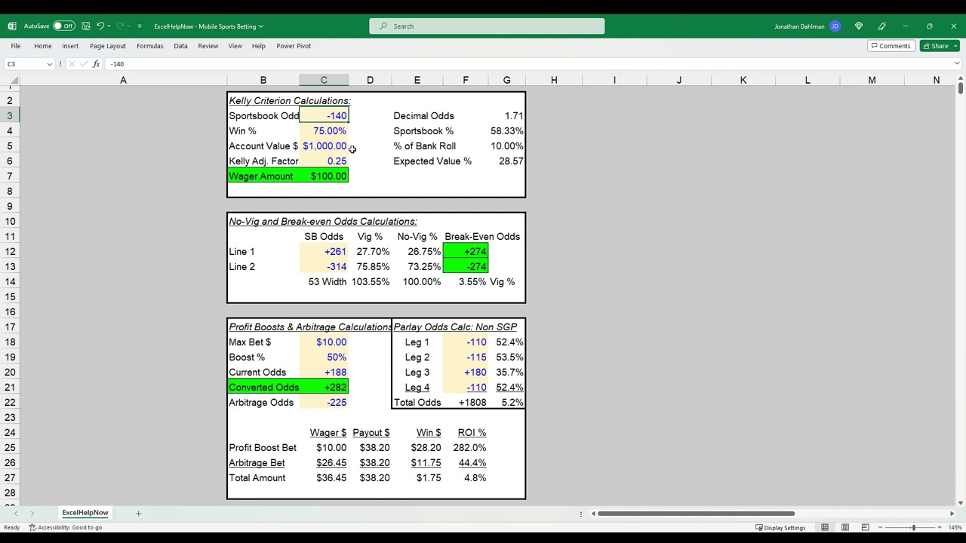
{"action": "left_click", "coordinate": [325, 131]}
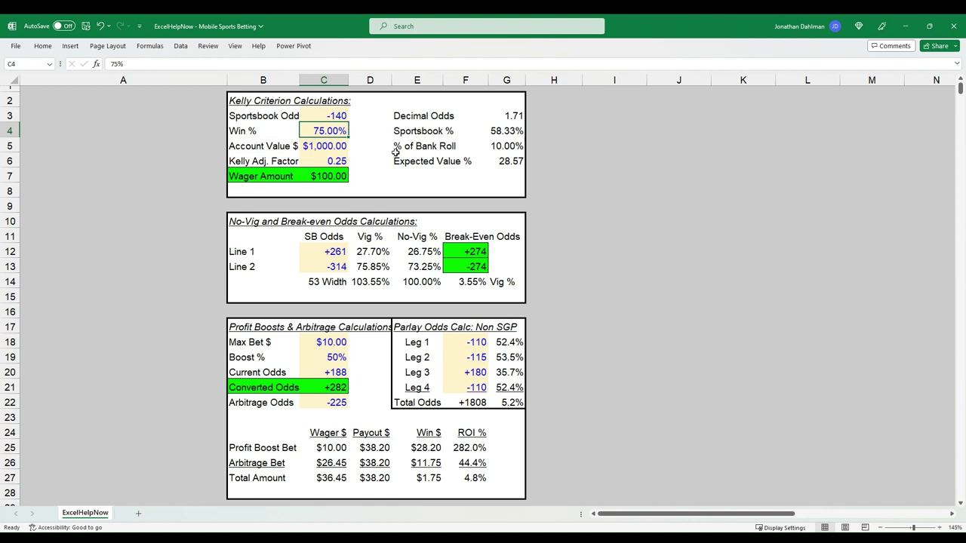
{"action": "left_click", "coordinate": [341, 151]}
{"action": "left_click", "coordinate": [341, 157]}
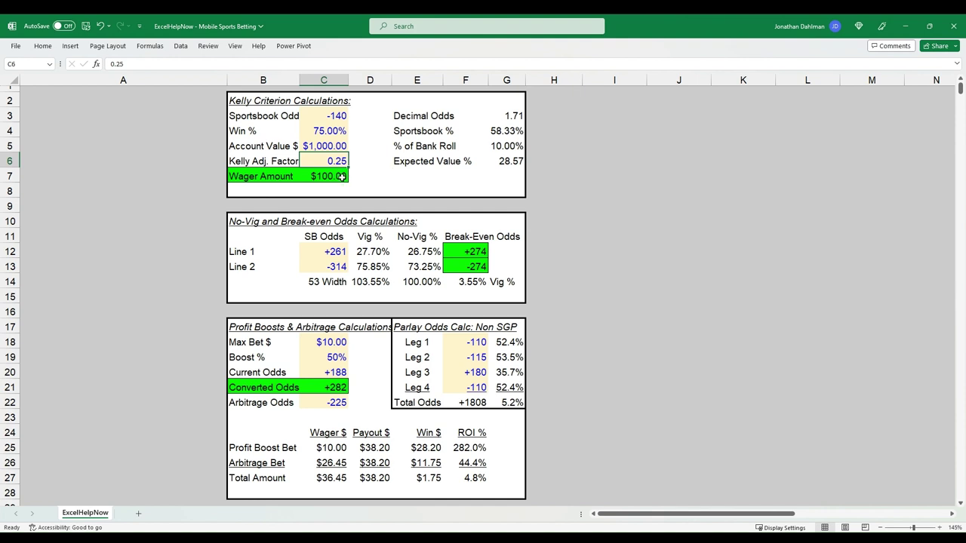
{"action": "left_click", "coordinate": [341, 178]}
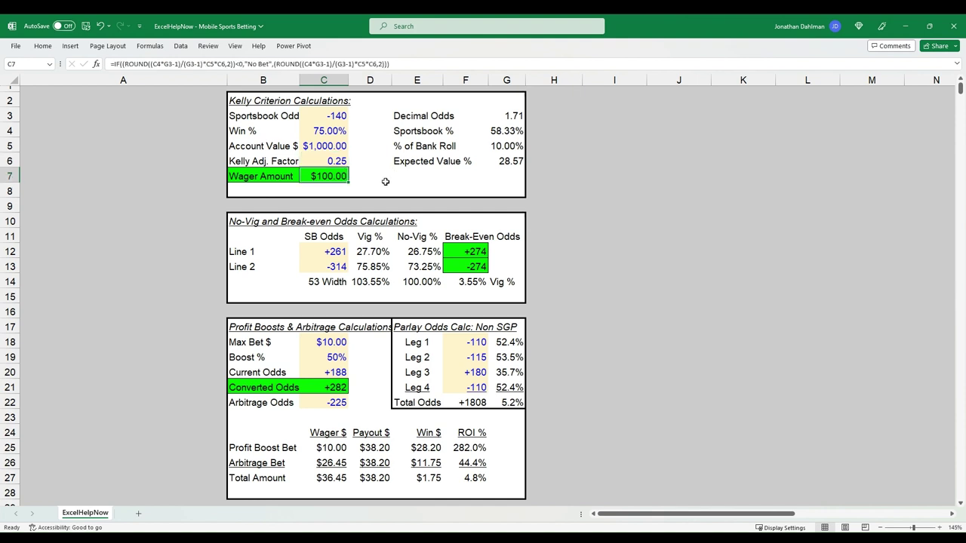
Change the win chance to 60% and the odds to -160, producing a No Bet wager
{"action": "left_click", "coordinate": [324, 138]}
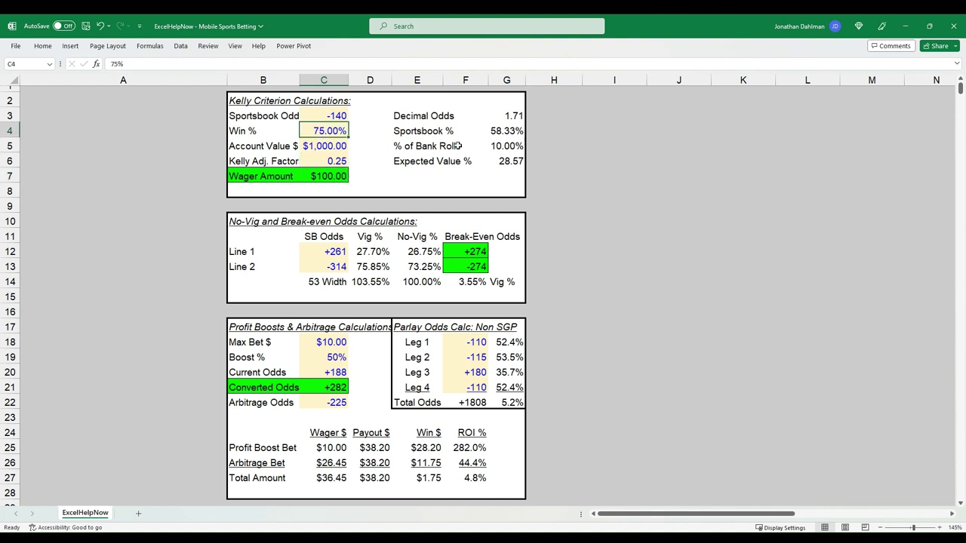
{"action": "type", "text": "60"}
{"action": "key", "text": "ctrl+Return"}
{"action": "left_click", "coordinate": [337, 115]}
{"action": "type", "text": "-1"}
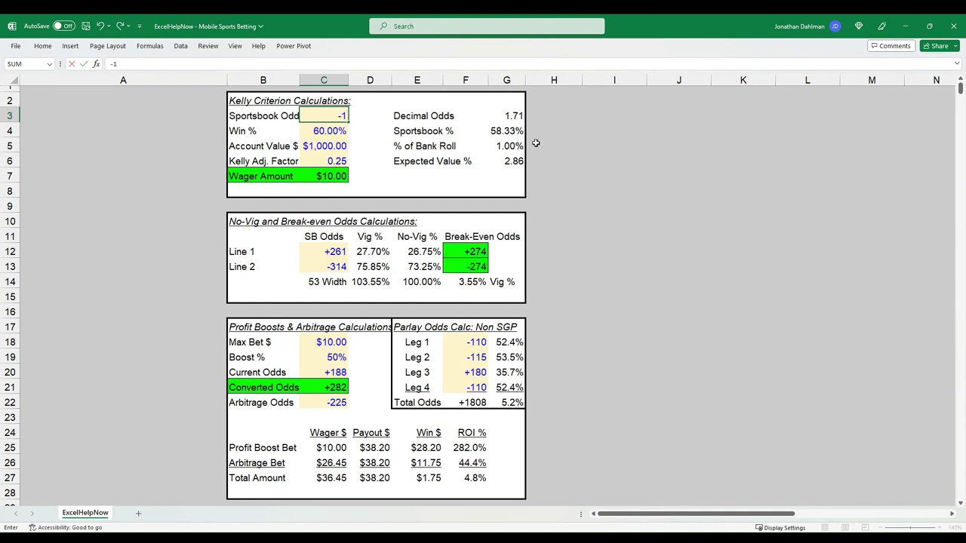
{"action": "type", "text": "60"}
{"action": "key", "text": "Return"}
{"action": "key", "text": "Down"}
{"action": "key", "text": "Down"}
{"action": "key", "text": "Down"}
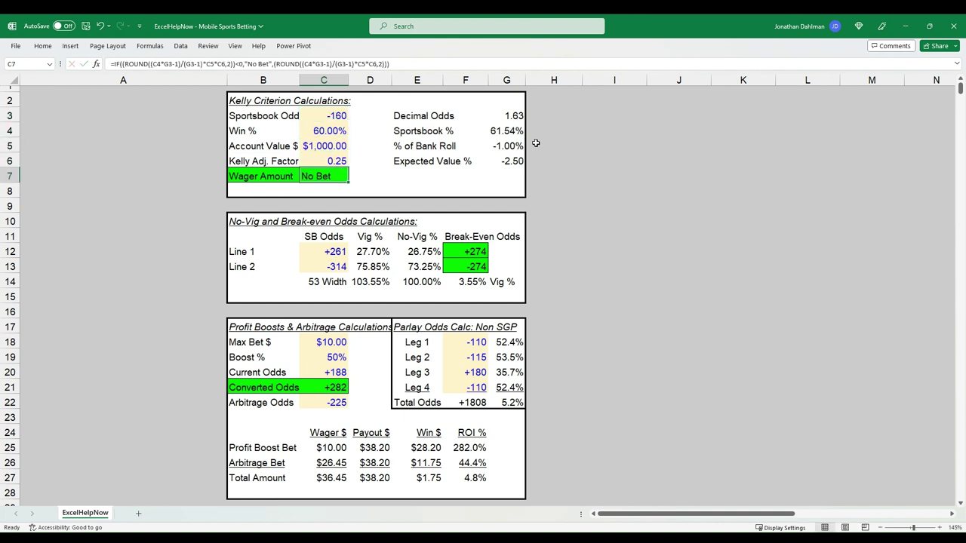
{"action": "left_click", "coordinate": [341, 118]}
{"action": "left_click", "coordinate": [340, 134]}
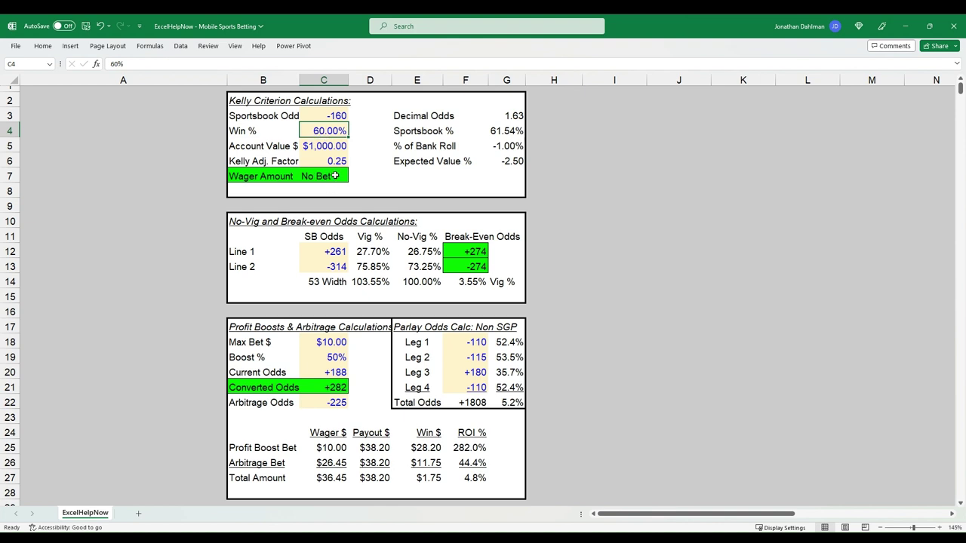
{"action": "left_click", "coordinate": [330, 116]}
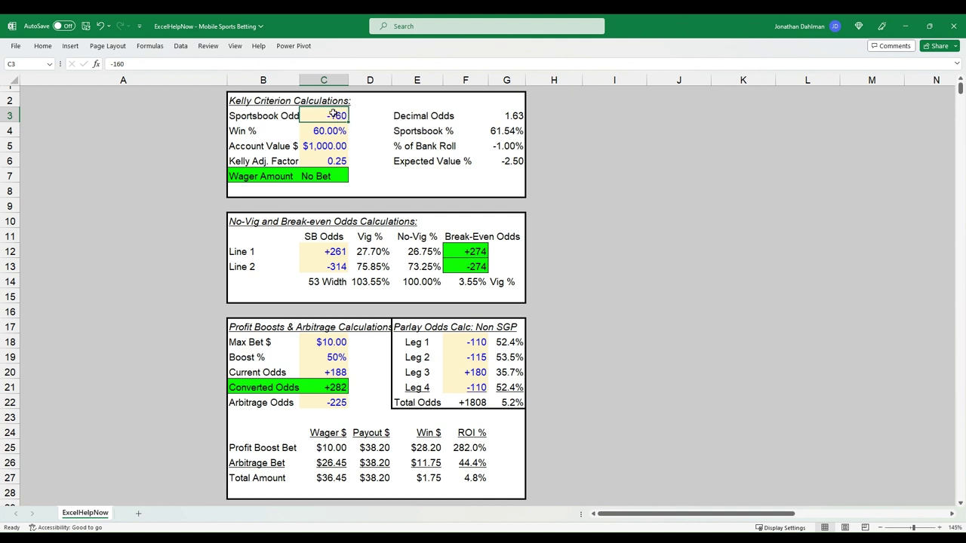
Inspect the Kelly block's Decimal Odds and Sportsbook % formulas
{"action": "left_click", "coordinate": [502, 121]}
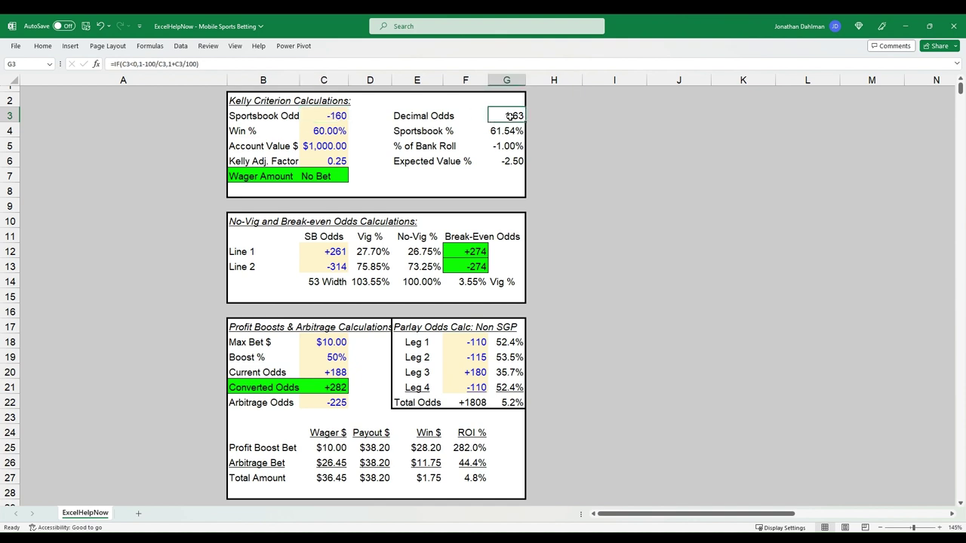
{"action": "left_click", "coordinate": [507, 131]}
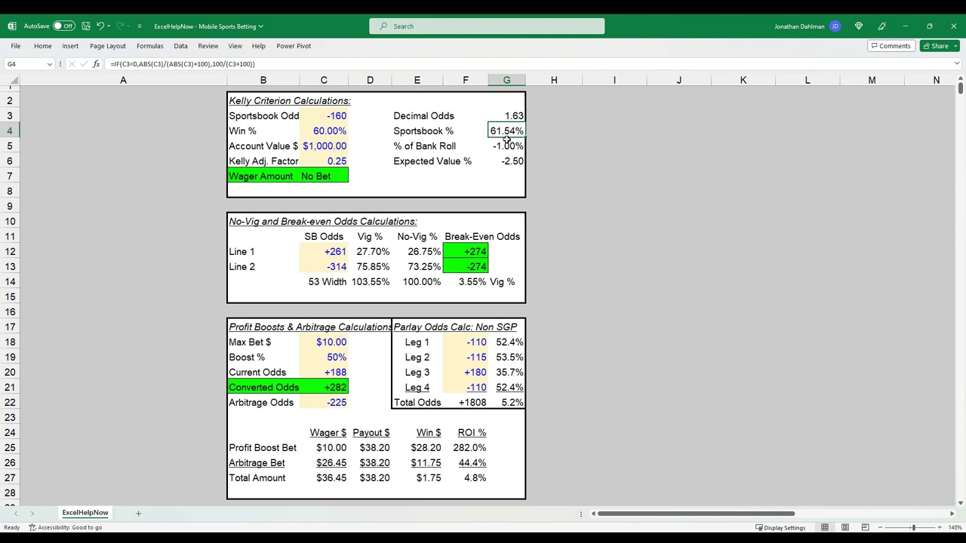
{"action": "left_click", "coordinate": [335, 115]}
{"action": "left_click", "coordinate": [498, 136]}
Change the sportsbook odds to +110 and check the recalculated decimal odds, percentage and bankroll share
{"action": "left_click", "coordinate": [345, 118]}
{"action": "type", "text": "110"}
{"action": "key", "text": "Return"}
{"action": "left_click", "coordinate": [506, 130]}
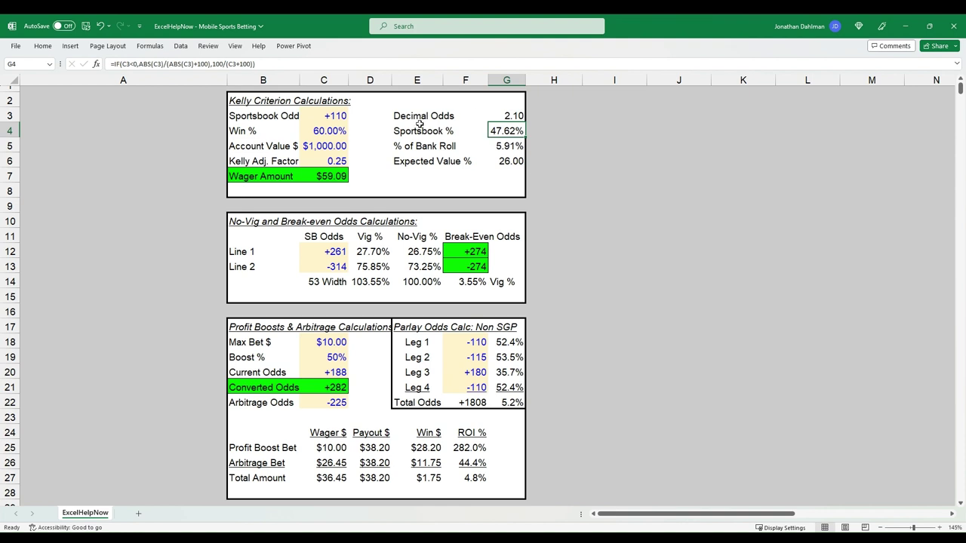
{"action": "left_click", "coordinate": [325, 114]}
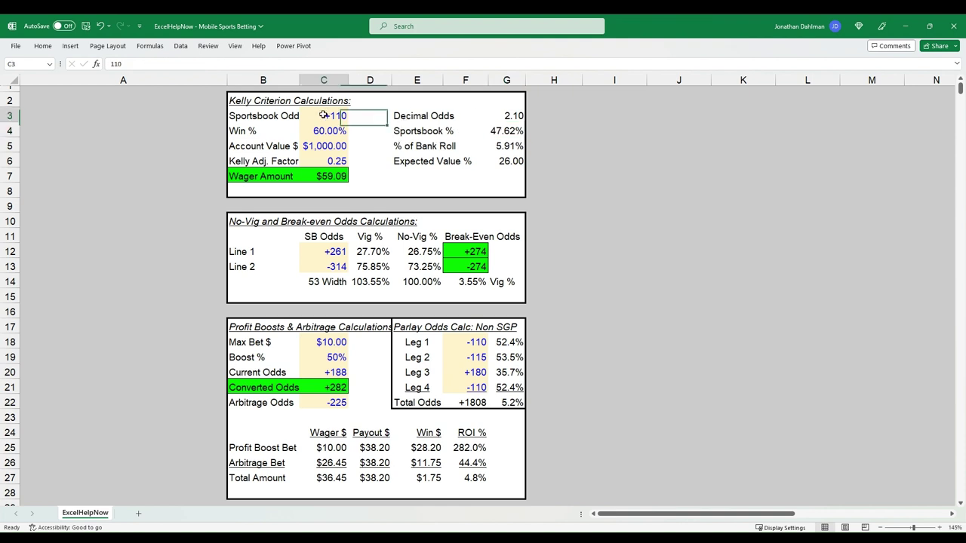
{"action": "left_click", "coordinate": [508, 121]}
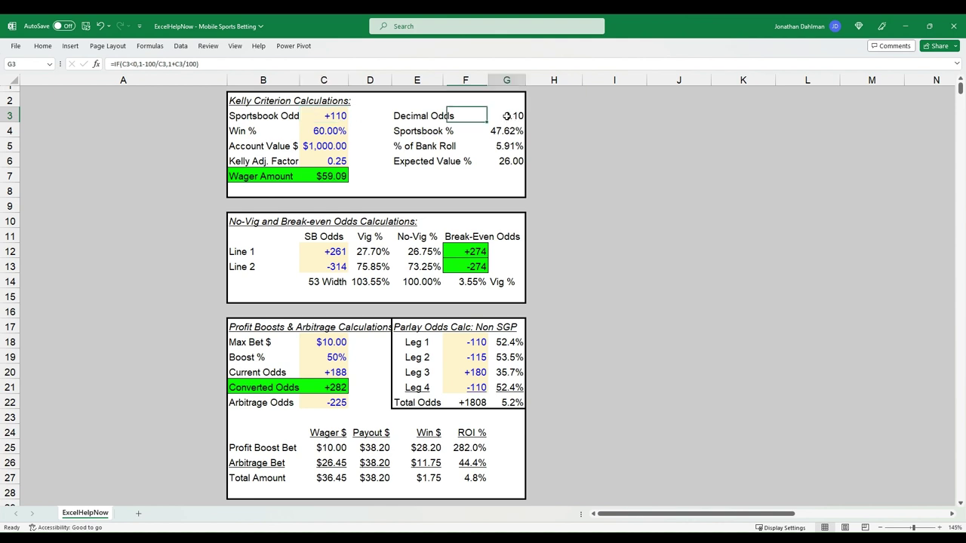
{"action": "left_click", "coordinate": [501, 130]}
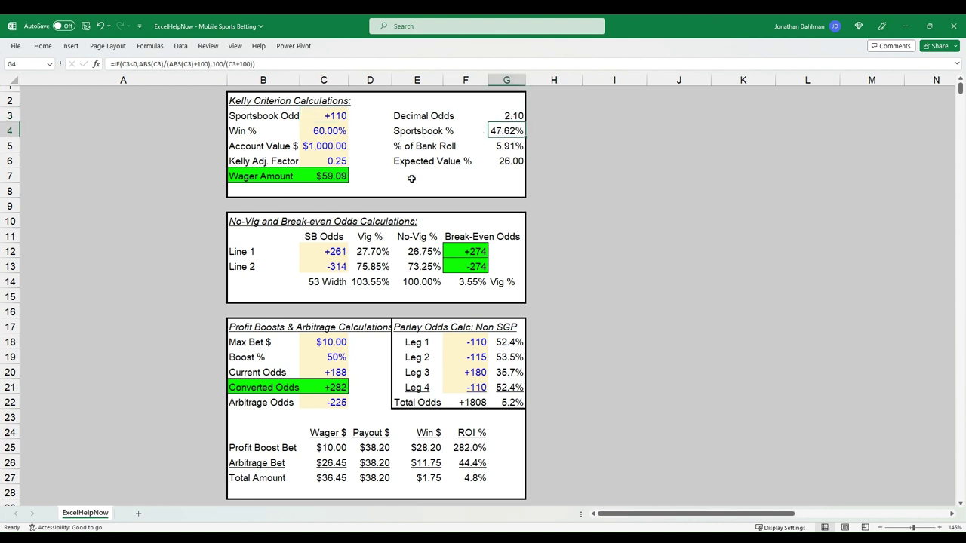
{"action": "left_click", "coordinate": [500, 146]}
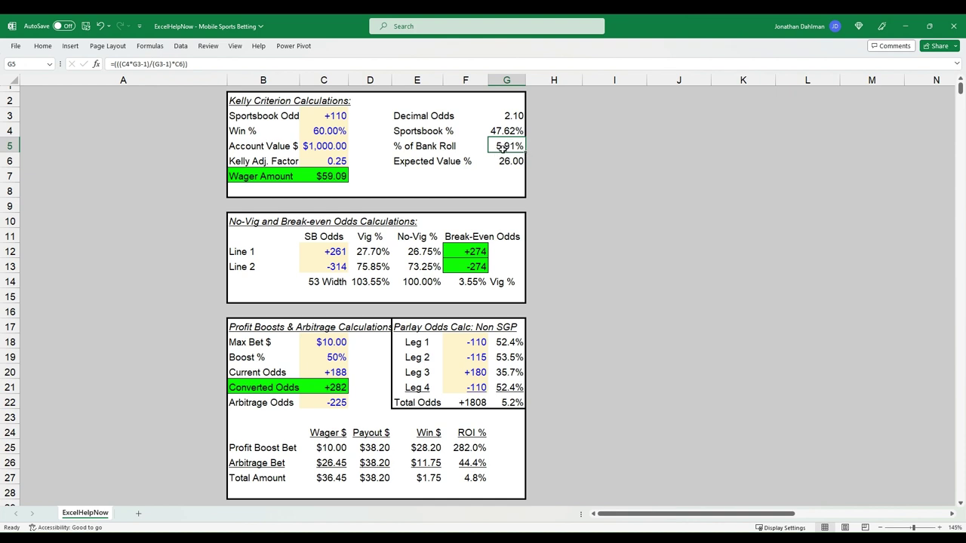
{"action": "left_click", "coordinate": [331, 176]}
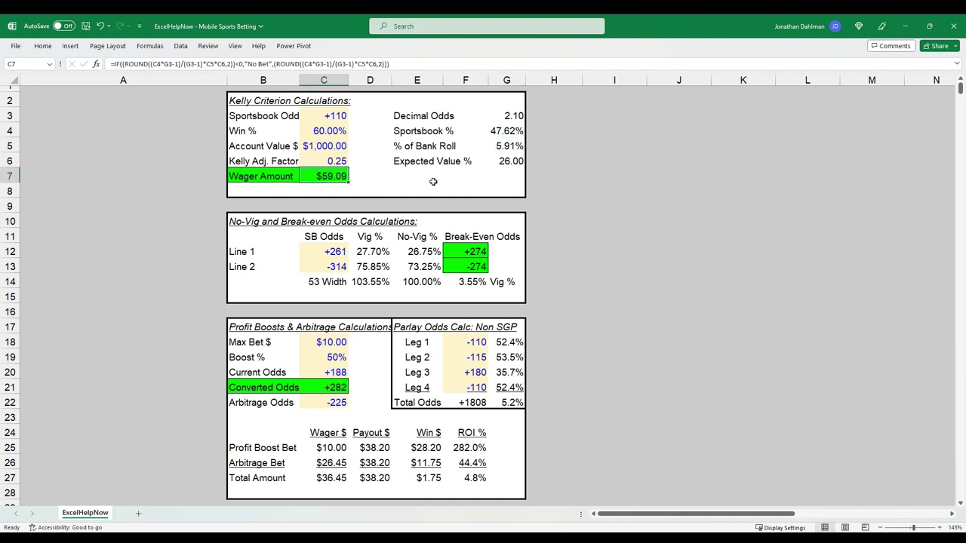
{"action": "key", "text": "Up"}
{"action": "key", "text": "Up"}
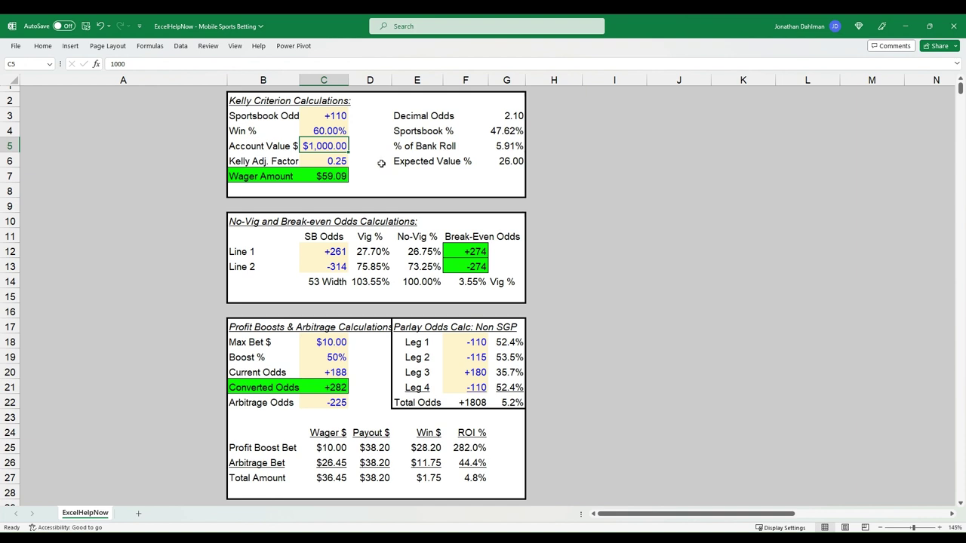
{"action": "key", "text": "Right"}
{"action": "key", "text": "Right"}
{"action": "key", "text": "Right"}
{"action": "key", "text": "Right"}
{"action": "key", "text": "Left"}
{"action": "key", "text": "Left"}
{"action": "key", "text": "Left"}
{"action": "key", "text": "Left"}
{"action": "type", "text": "1,275"}
{"action": "key", "text": "Return"}
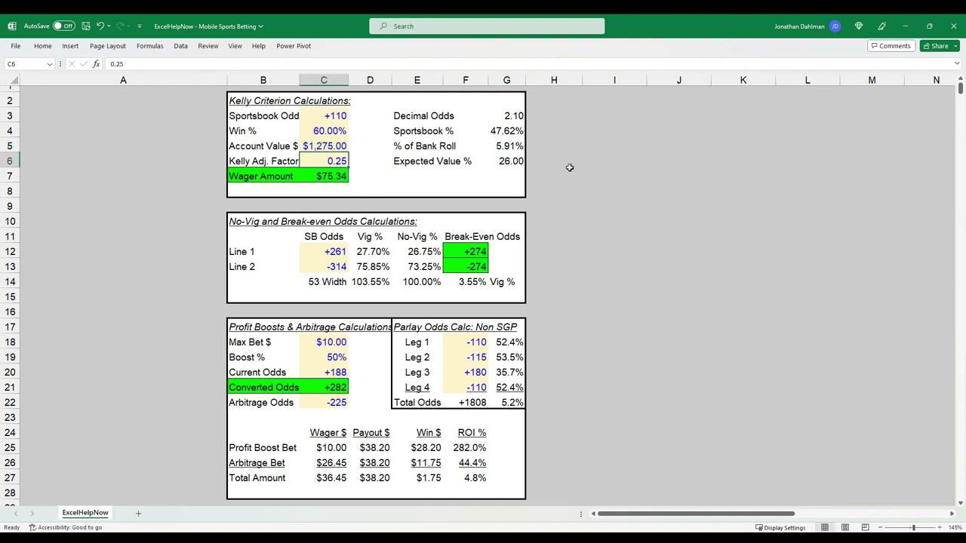
{"action": "left_click", "coordinate": [512, 146]}
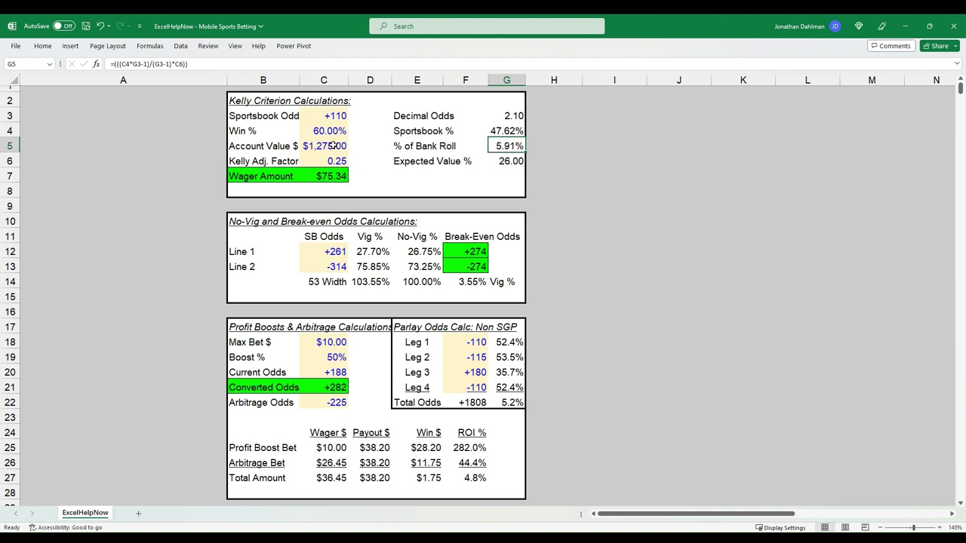
{"action": "left_click", "coordinate": [501, 161]}
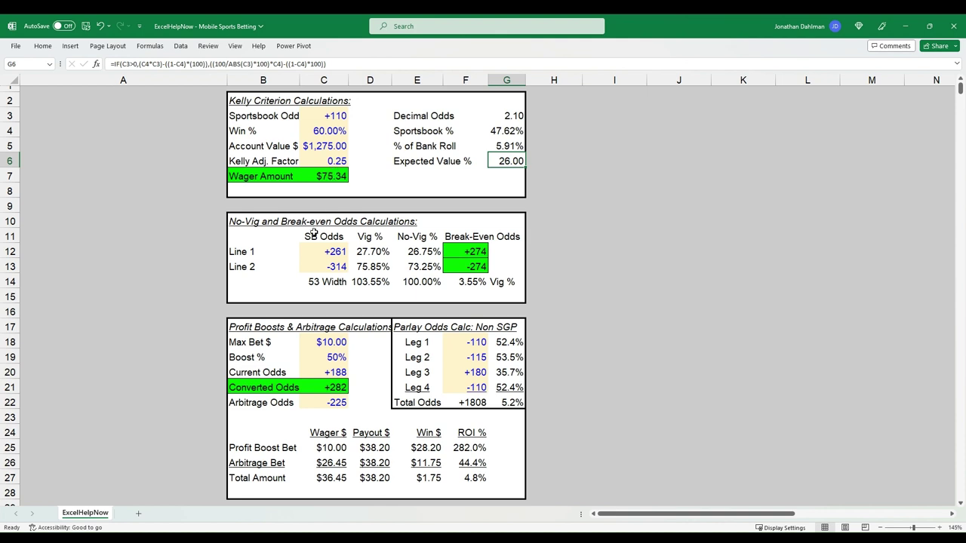
{"action": "scroll", "coordinate": [317, 218], "scroll_direction": "down", "scroll_amount": 1}
{"action": "scroll", "coordinate": [291, 216], "scroll_direction": "up", "scroll_amount": 1}
{"action": "left_click", "coordinate": [315, 253]}
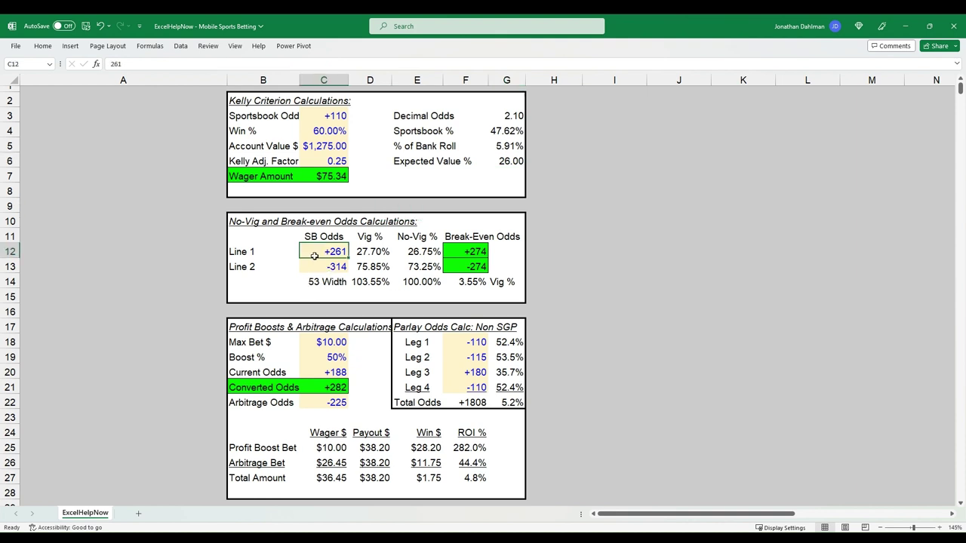
{"action": "left_click", "coordinate": [321, 268]}
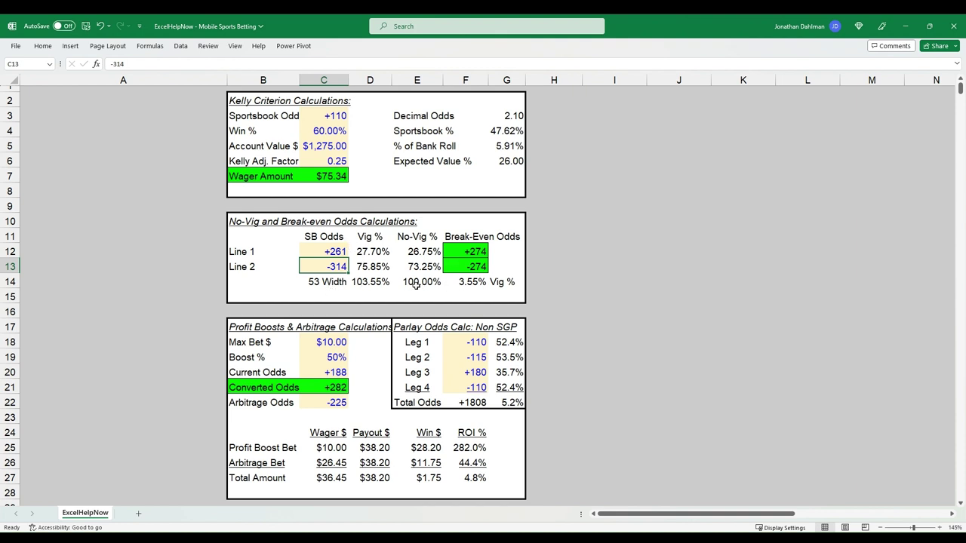
{"action": "left_click", "coordinate": [359, 256]}
{"action": "left_click", "coordinate": [358, 280]}
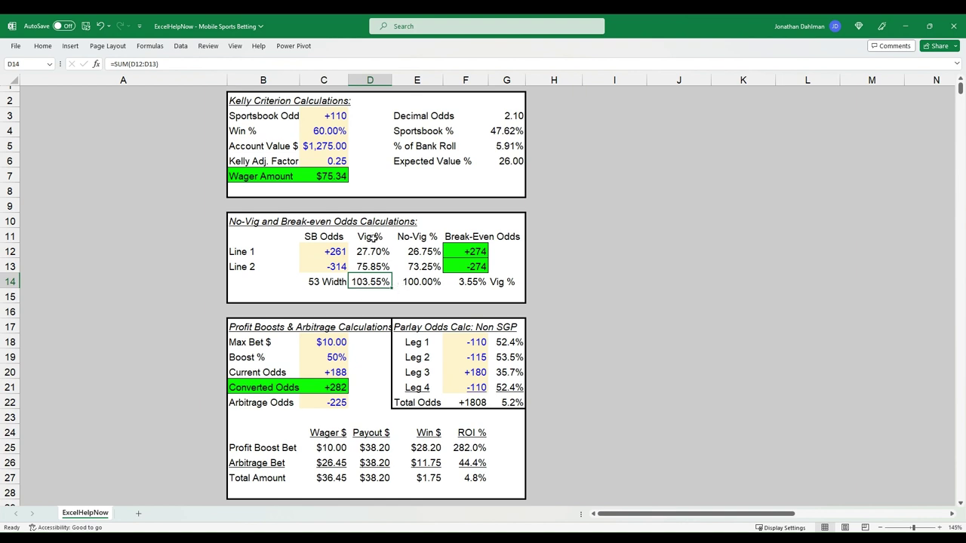
{"action": "left_click", "coordinate": [480, 282]}
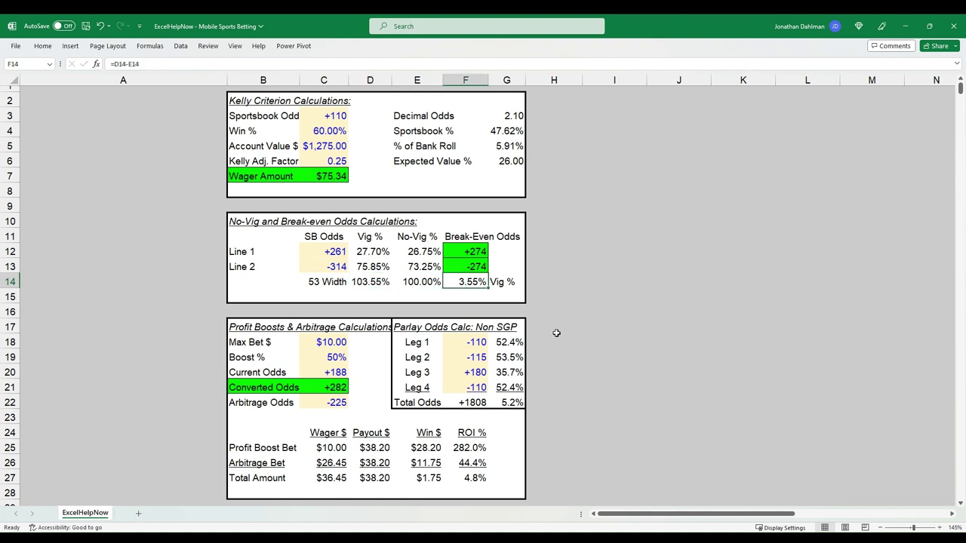
{"action": "left_click", "coordinate": [366, 253]}
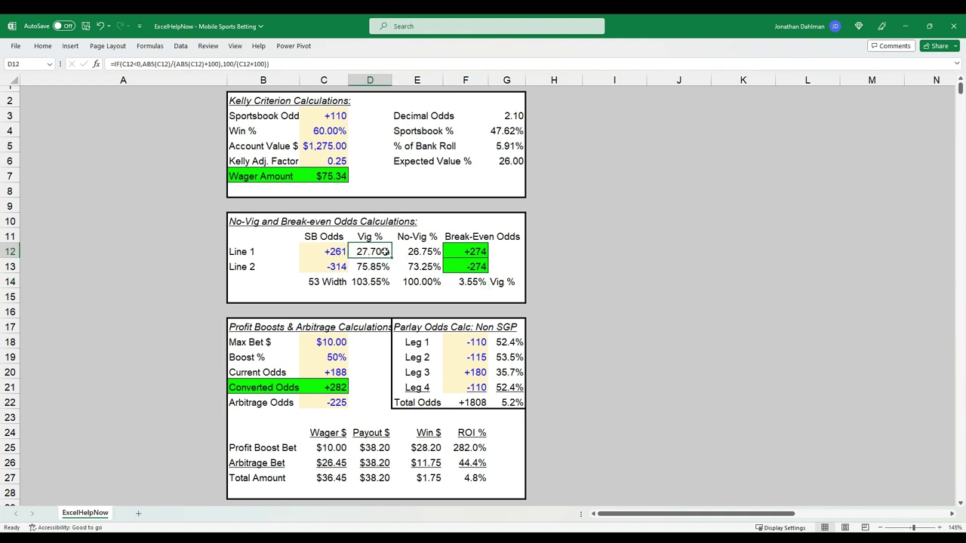
{"action": "left_click", "coordinate": [426, 253]}
{"action": "left_click", "coordinate": [414, 281]}
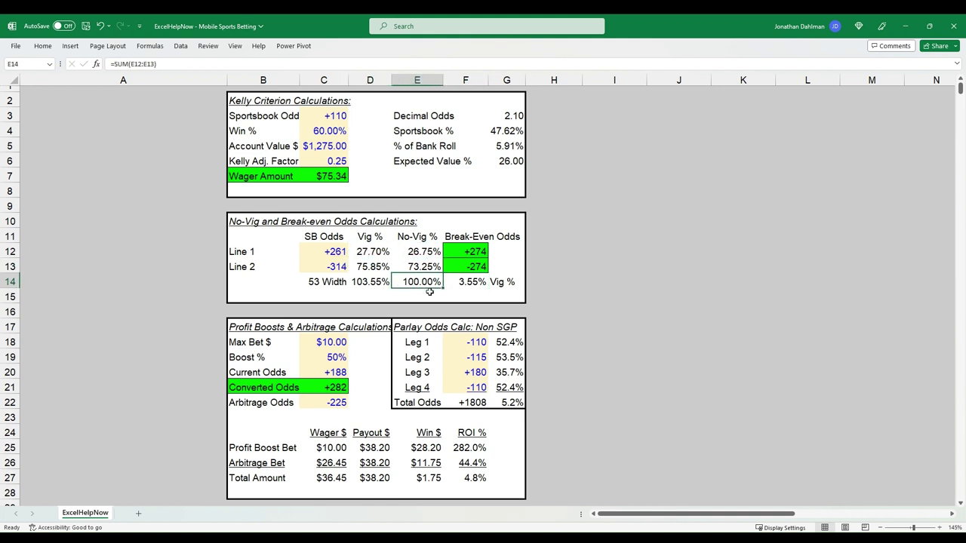
{"action": "left_click", "coordinate": [437, 255]}
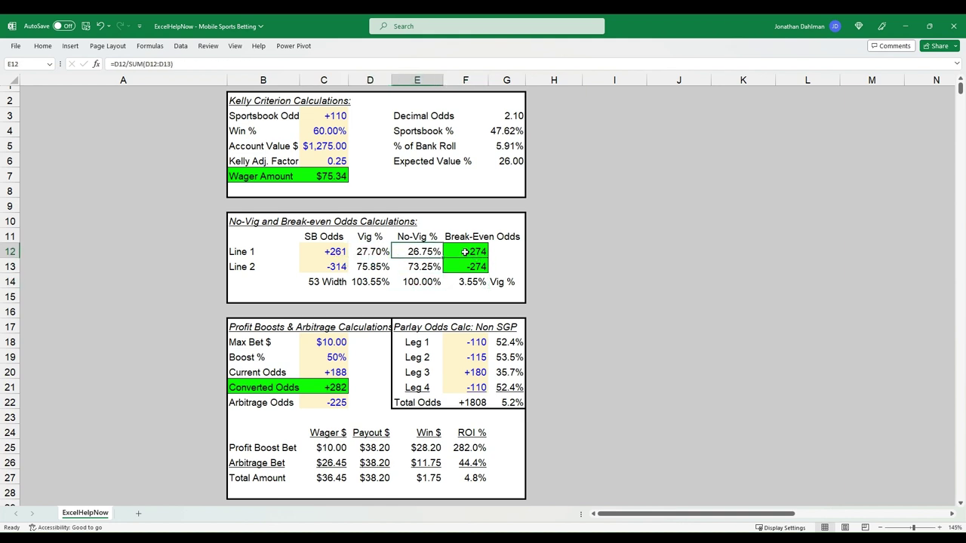
{"action": "left_click", "coordinate": [465, 251]}
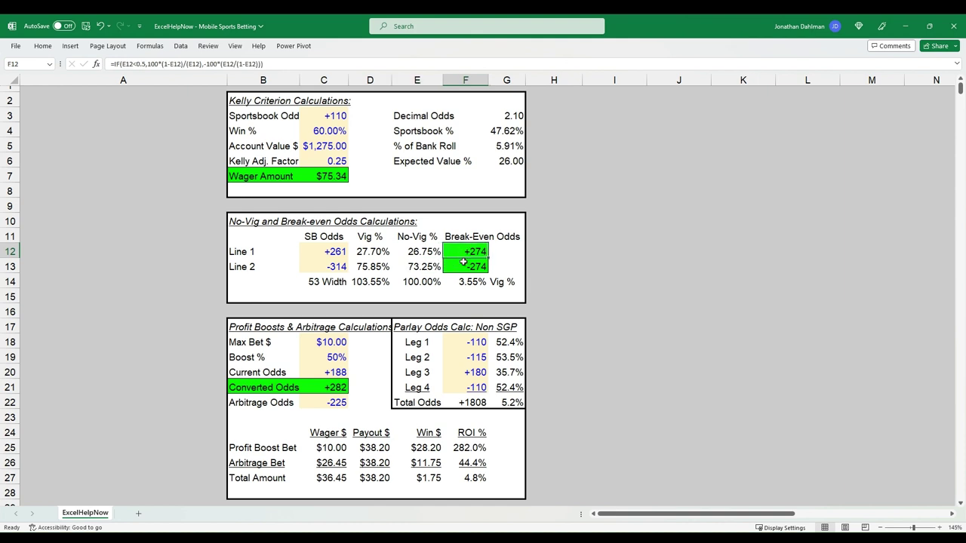
{"action": "left_click", "coordinate": [464, 264]}
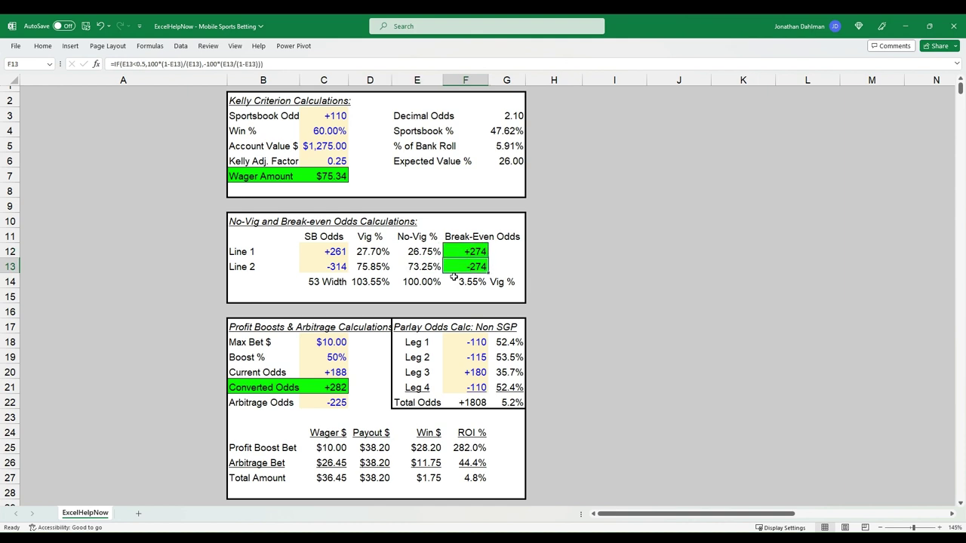
{"action": "left_click", "coordinate": [327, 282]}
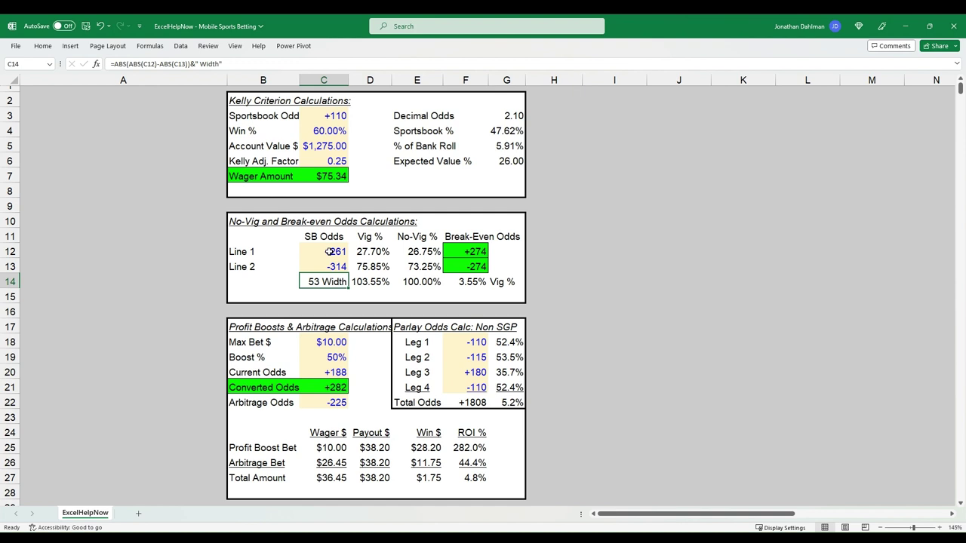
{"action": "left_click", "coordinate": [436, 250]}
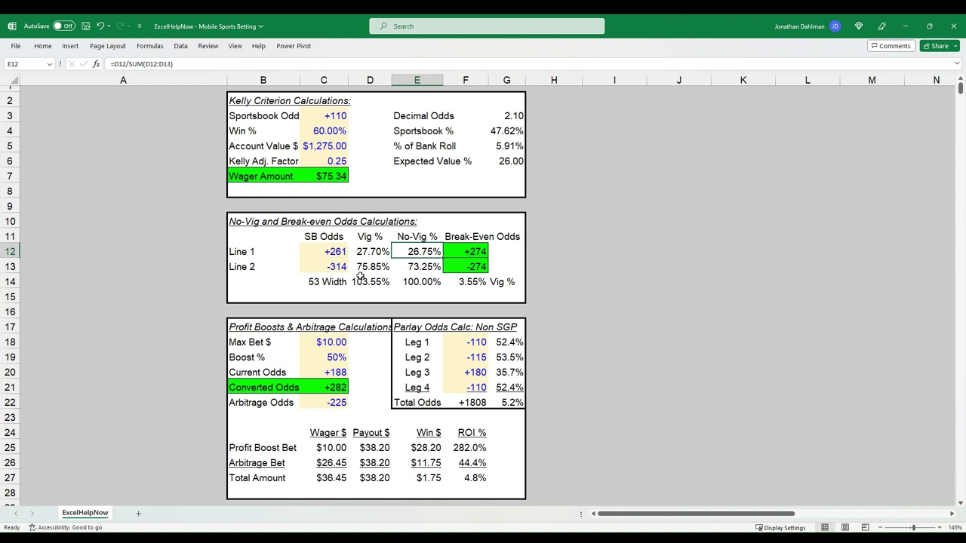
{"action": "left_click", "coordinate": [328, 254]}
{"action": "left_click", "coordinate": [320, 266]}
{"action": "left_click", "coordinate": [460, 255]}
{"action": "left_click", "coordinate": [462, 266]}
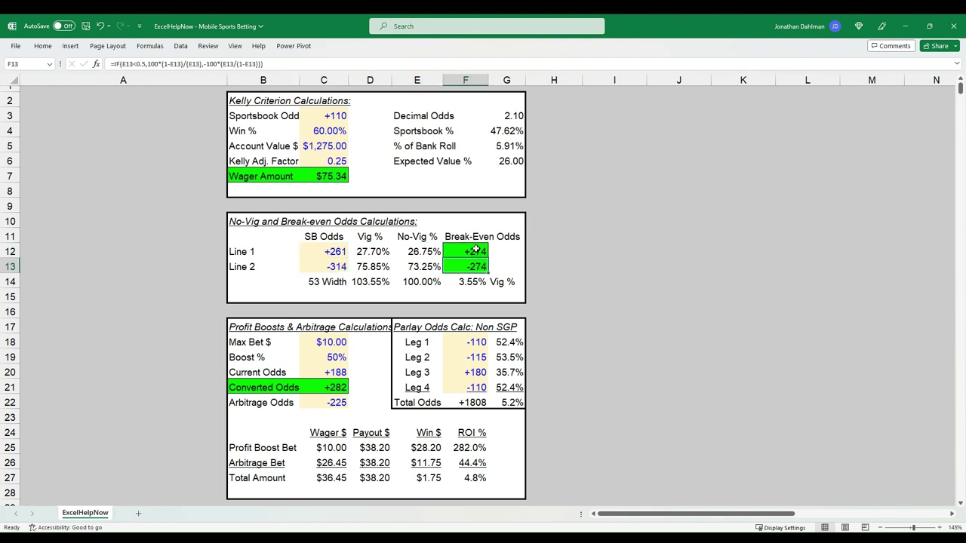
Enter +280 odds and a 26.75% win chance, then check the $1.88 Wager Amount formula
{"action": "left_click", "coordinate": [459, 251]}
{"action": "left_click", "coordinate": [329, 112]}
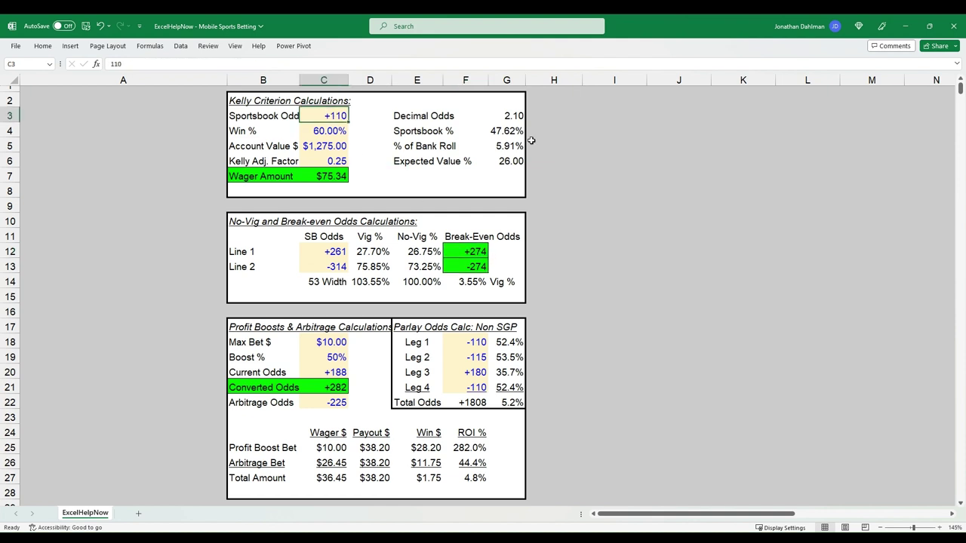
{"action": "type", "text": "280"}
{"action": "key", "text": "Return"}
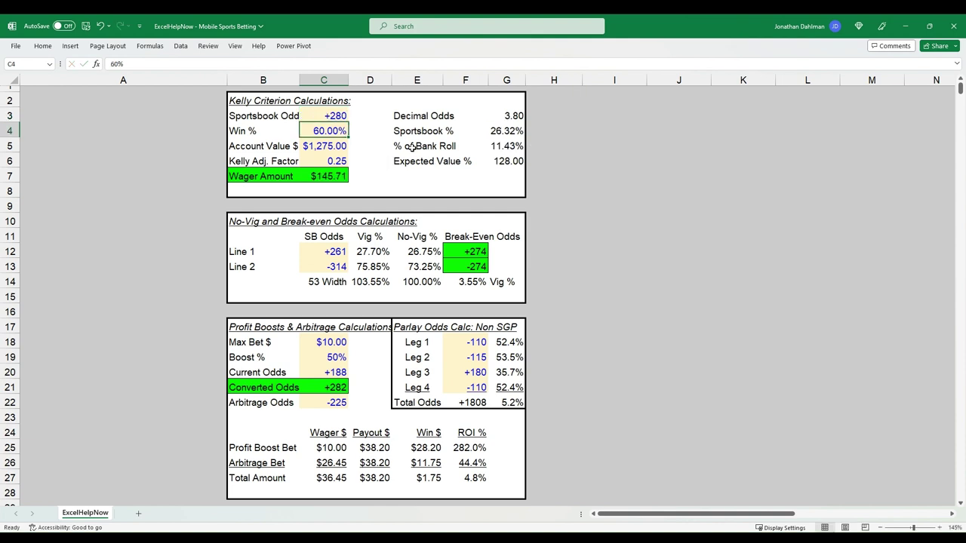
{"action": "type", "text": "26.75"}
{"action": "key", "text": "Return"}
{"action": "left_click", "coordinate": [329, 181]}
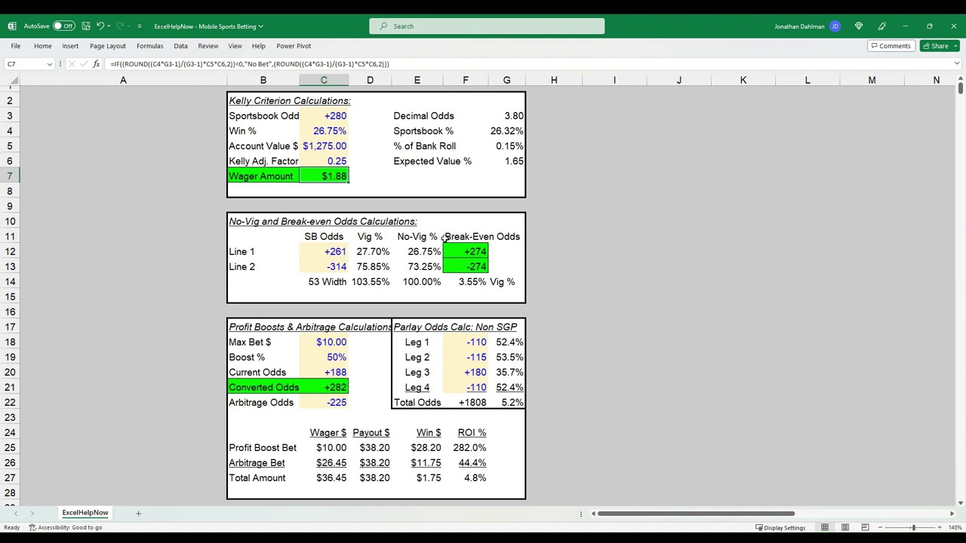
{"action": "scroll", "coordinate": [393, 249], "scroll_direction": "down", "scroll_amount": 1}
{"action": "scroll", "coordinate": [453, 308], "scroll_direction": "up", "scroll_amount": 1}
{"action": "left_click", "coordinate": [245, 331]}
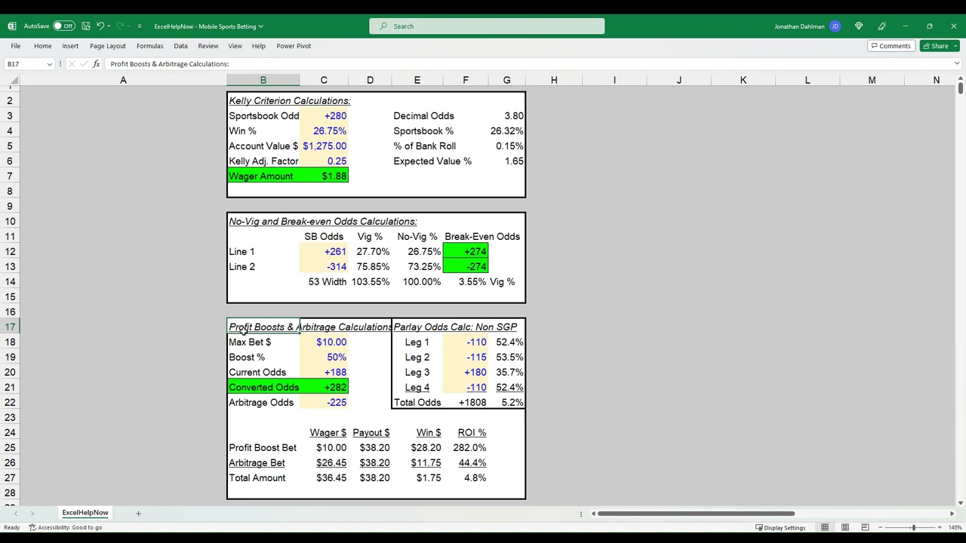
{"action": "left_click", "coordinate": [332, 360]}
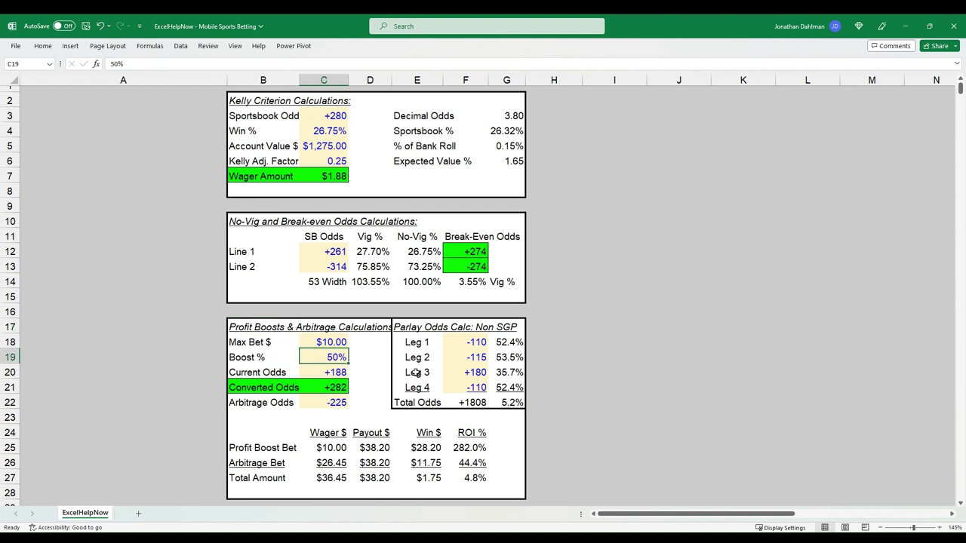
{"action": "type", "text": "25"}
{"action": "key", "text": "Return"}
{"action": "key", "text": "Up"}
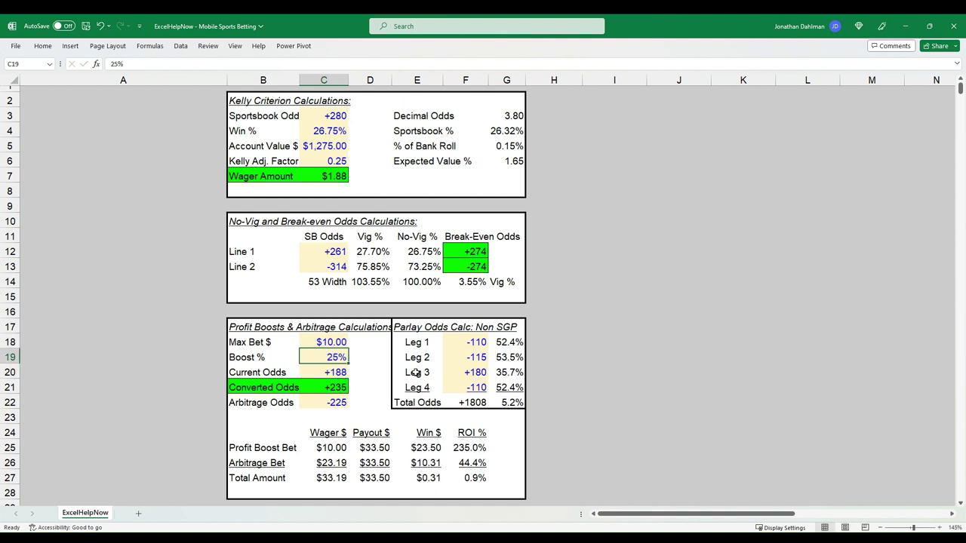
{"action": "type", "text": "50"}
{"action": "key", "text": "Return"}
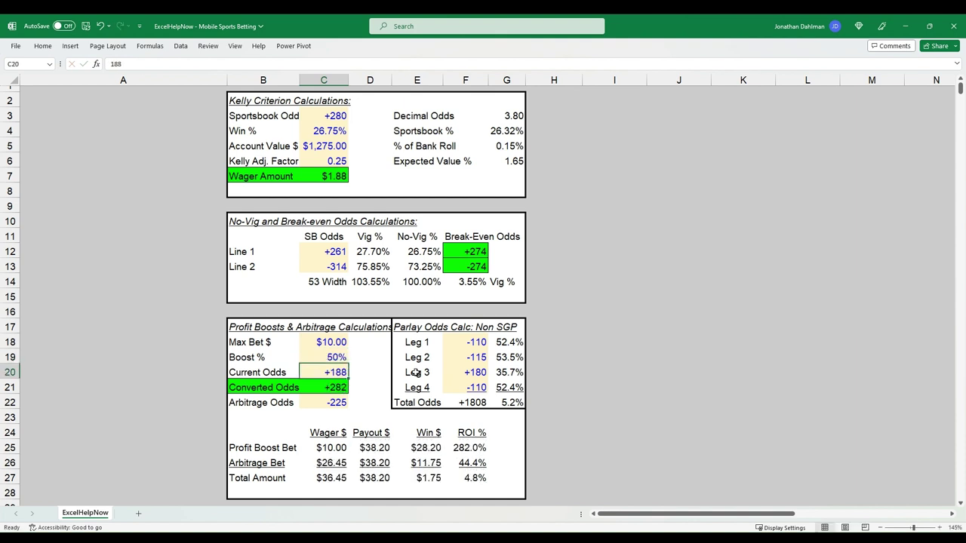
{"action": "left_click", "coordinate": [327, 354]}
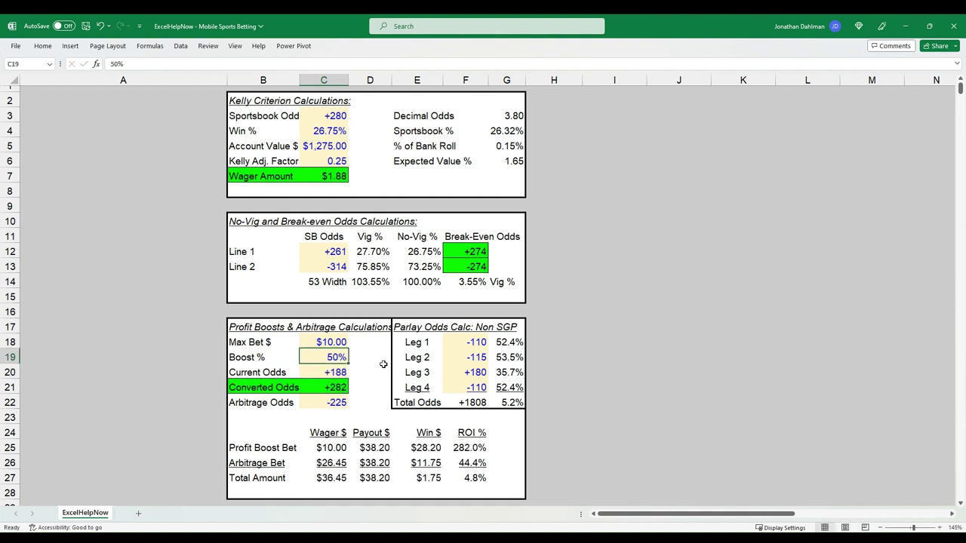
{"action": "left_click", "coordinate": [324, 341]}
{"action": "left_click", "coordinate": [316, 354]}
{"action": "left_click", "coordinate": [326, 342]}
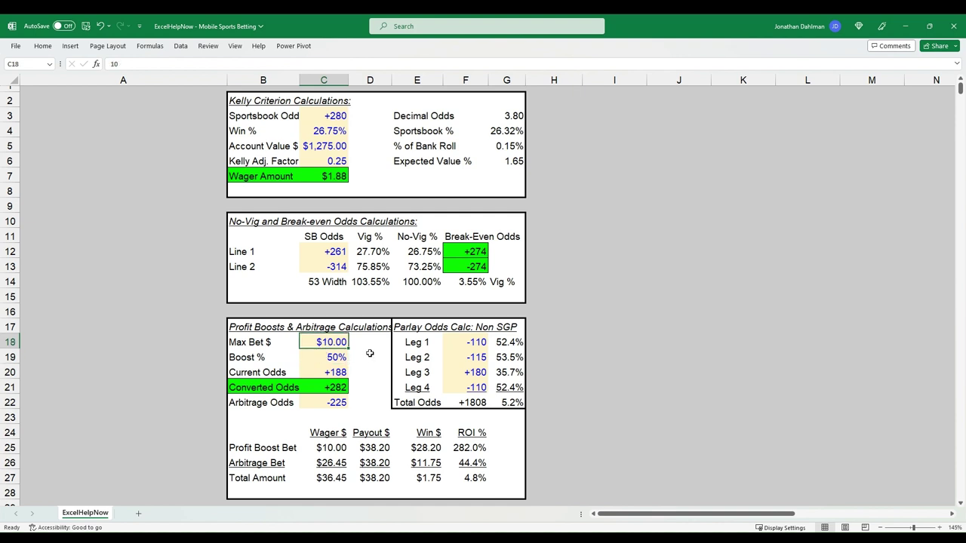
{"action": "type", "text": "50"}
{"action": "key", "text": "Return"}
{"action": "key", "text": "Up"}
{"action": "type", "text": "10"}
{"action": "key", "text": "Return"}
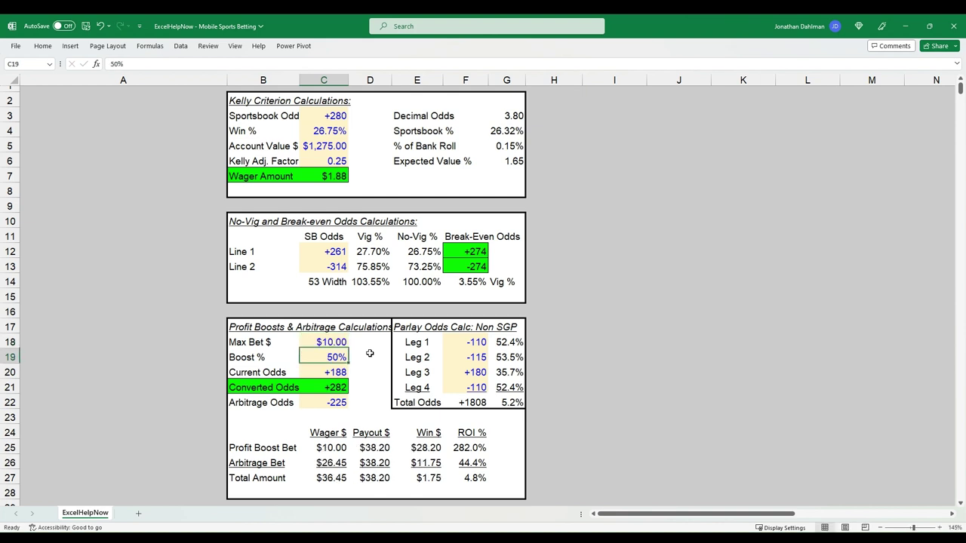
{"action": "left_click", "coordinate": [314, 345]}
{"action": "left_click", "coordinate": [326, 361]}
{"action": "left_click", "coordinate": [335, 373]}
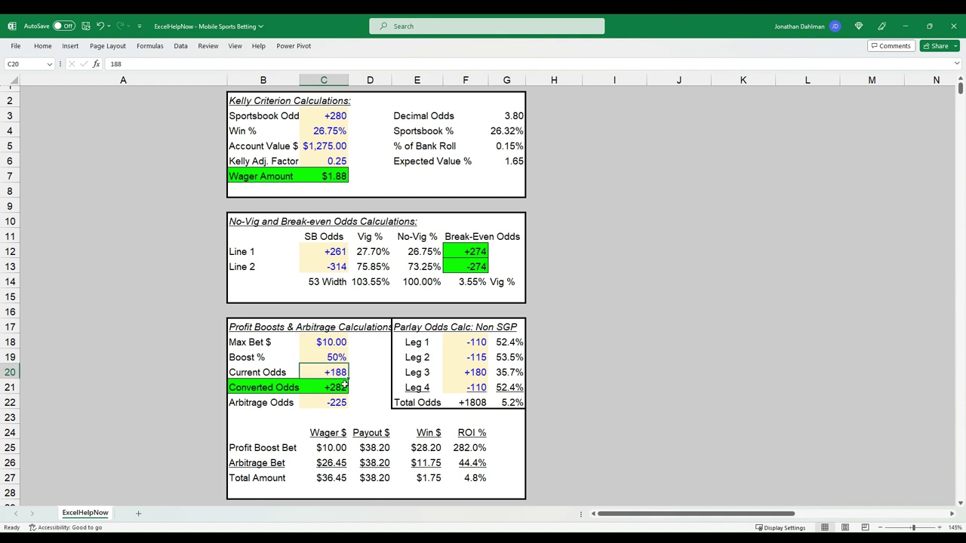
{"action": "left_click", "coordinate": [343, 386]}
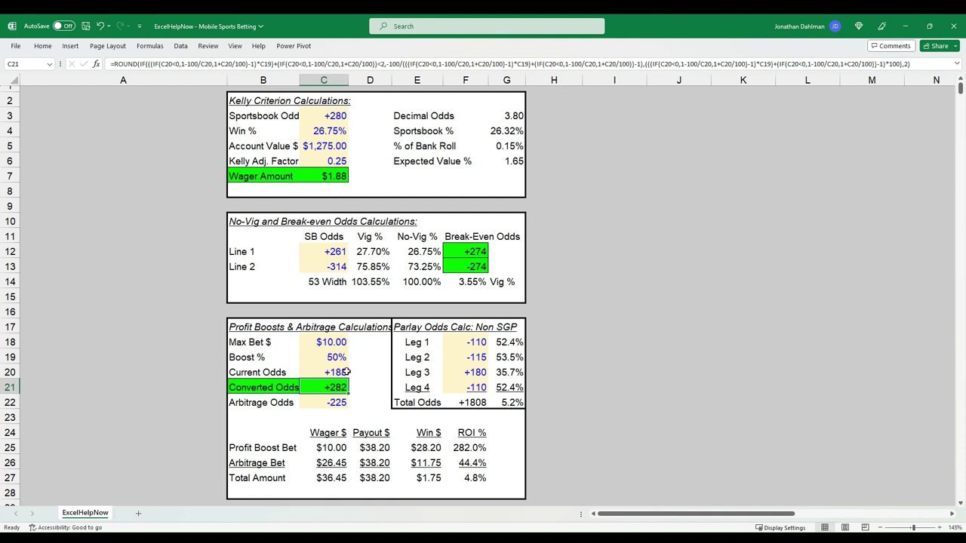
{"action": "left_click", "coordinate": [337, 372]}
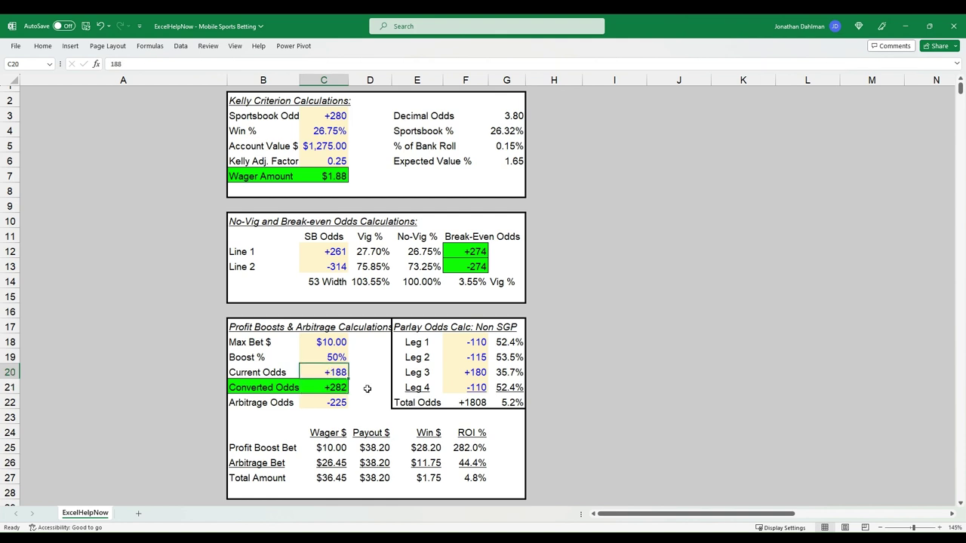
{"action": "left_click", "coordinate": [344, 389]}
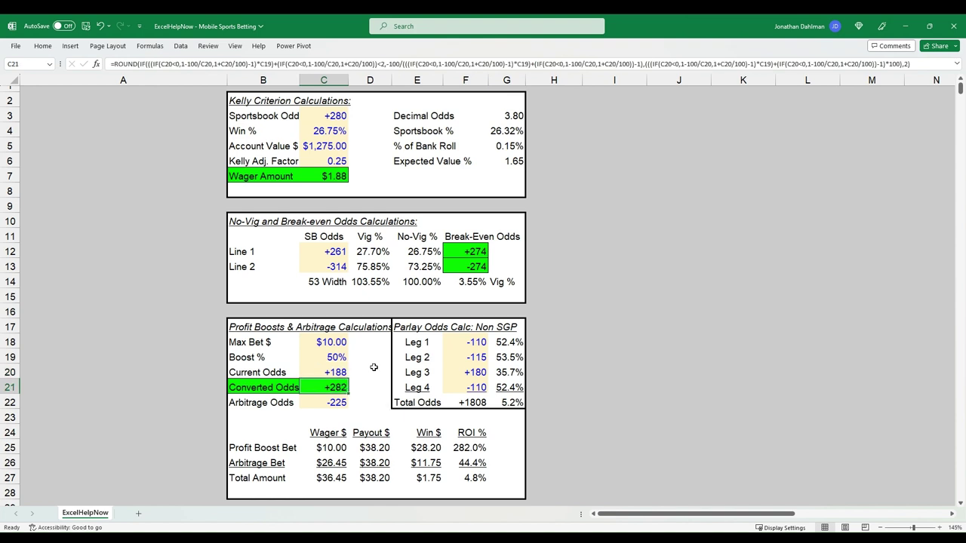
{"action": "left_click", "coordinate": [317, 357]}
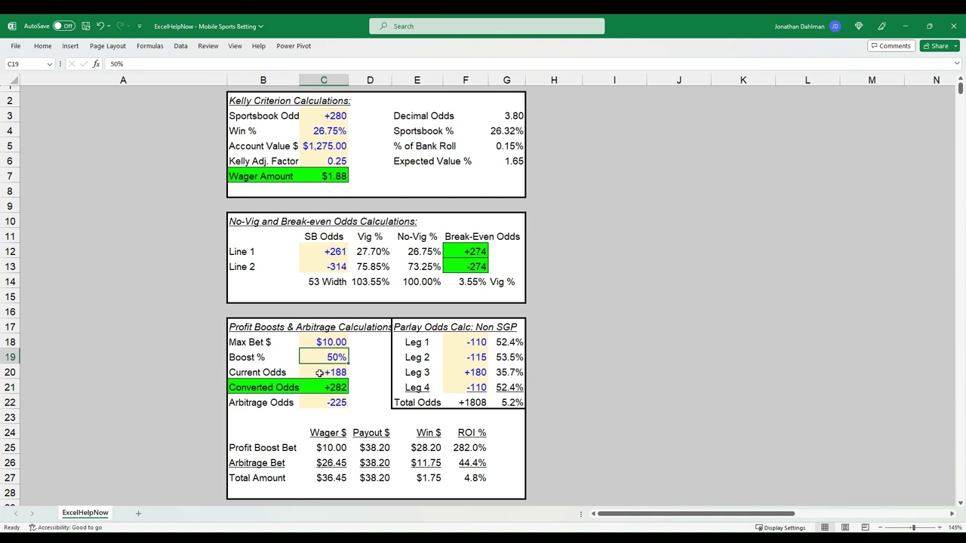
{"action": "left_click", "coordinate": [319, 376]}
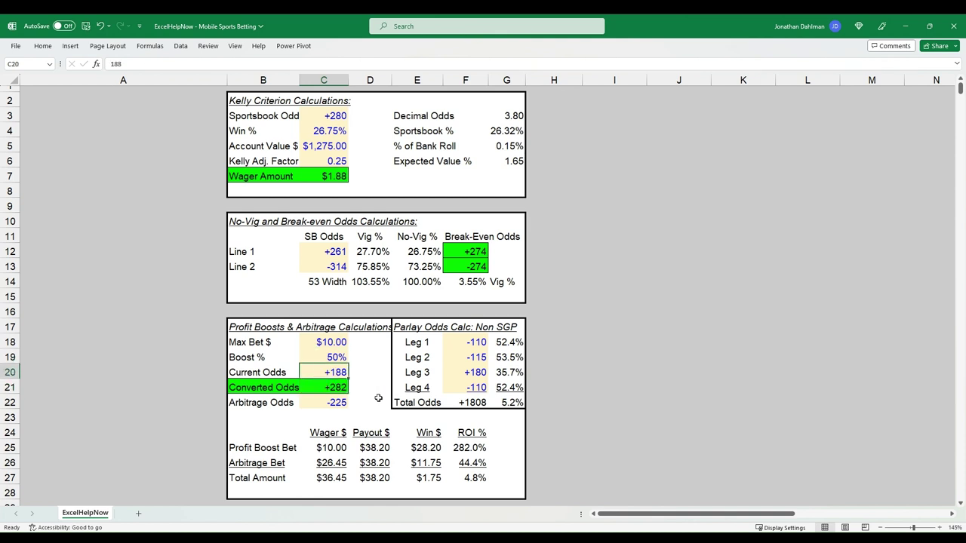
{"action": "left_click", "coordinate": [344, 404]}
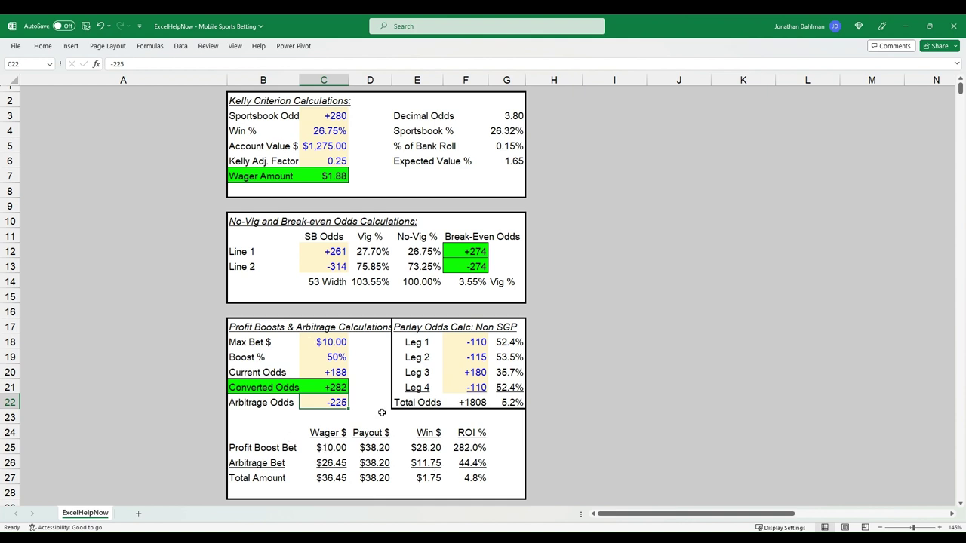
{"action": "left_click", "coordinate": [339, 448]}
{"action": "left_click", "coordinate": [338, 344]}
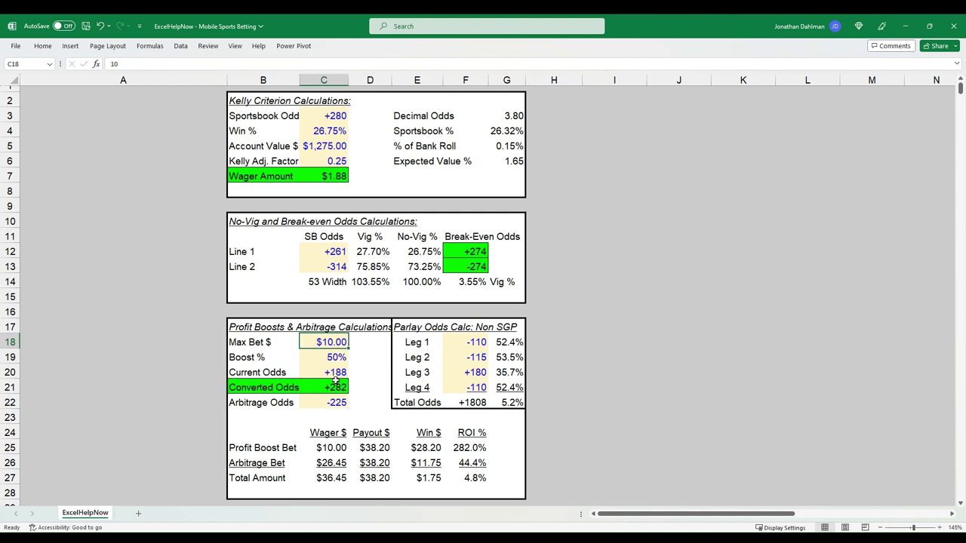
{"action": "type", "text": "50"}
{"action": "key", "text": "Return"}
{"action": "left_click", "coordinate": [330, 344]}
{"action": "type", "text": "10"}
{"action": "key", "text": "Return"}
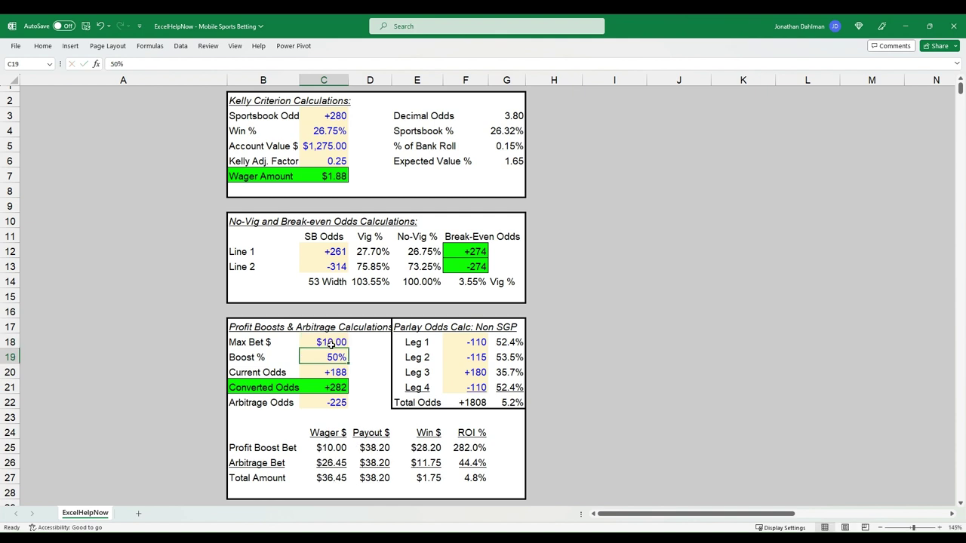
{"action": "left_click", "coordinate": [339, 449]}
{"action": "left_click", "coordinate": [370, 453]}
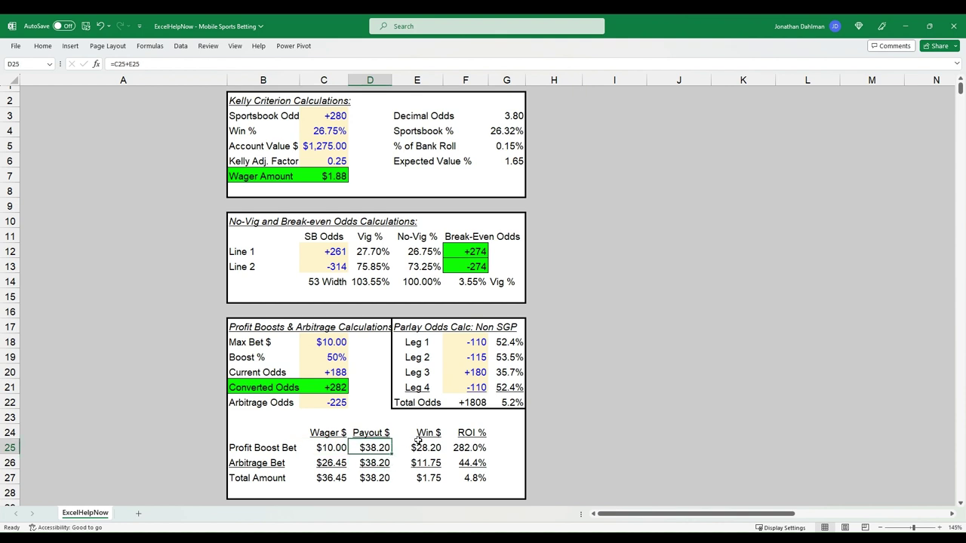
{"action": "left_click", "coordinate": [419, 445]}
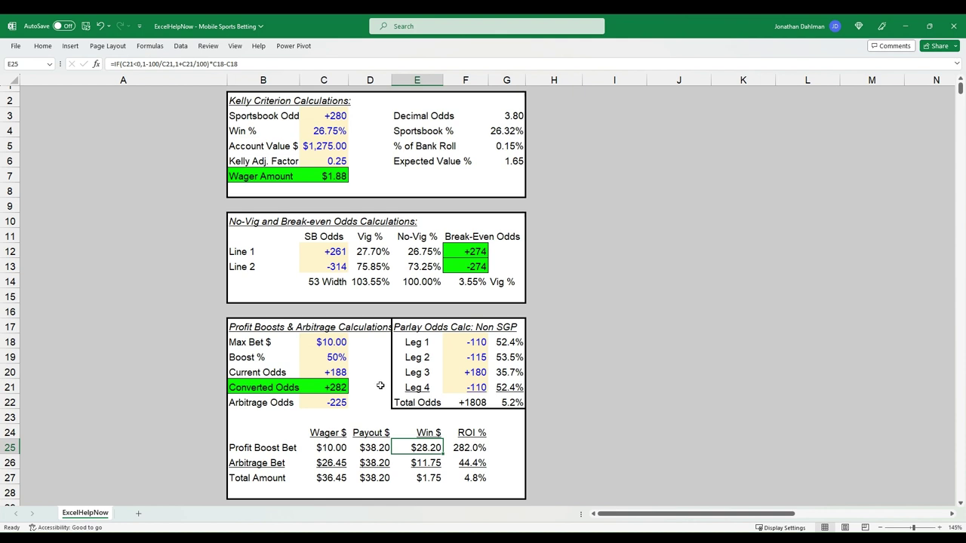
{"action": "left_click", "coordinate": [459, 452]}
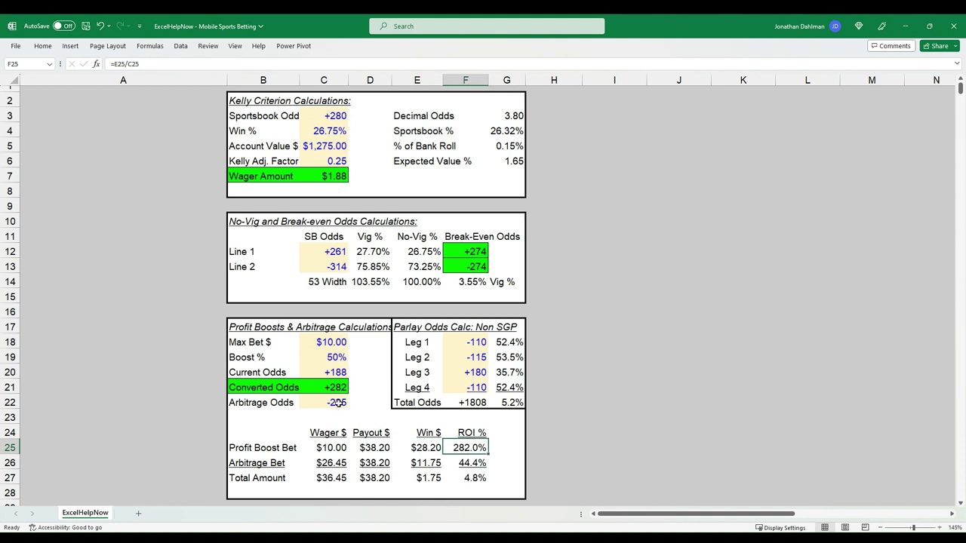
{"action": "left_click", "coordinate": [326, 461]}
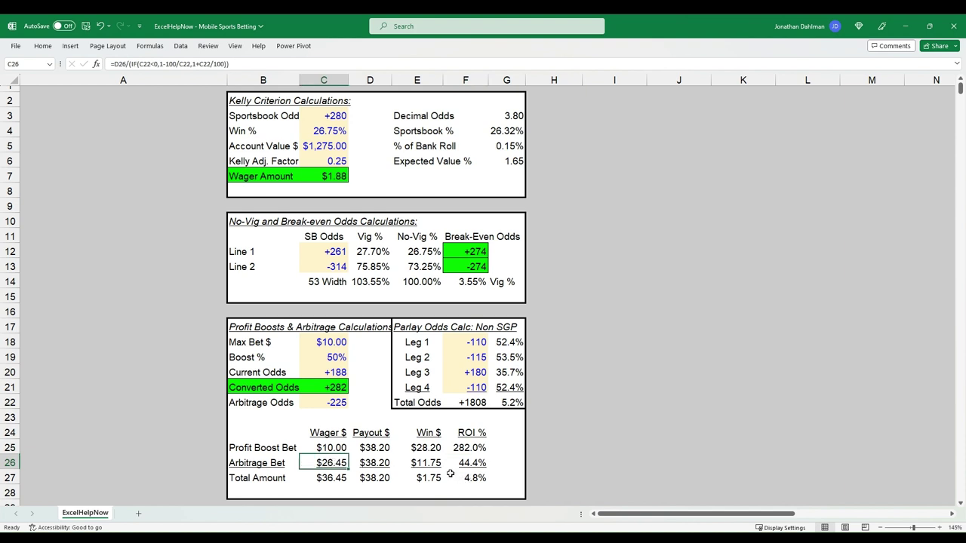
{"action": "left_click", "coordinate": [387, 467]}
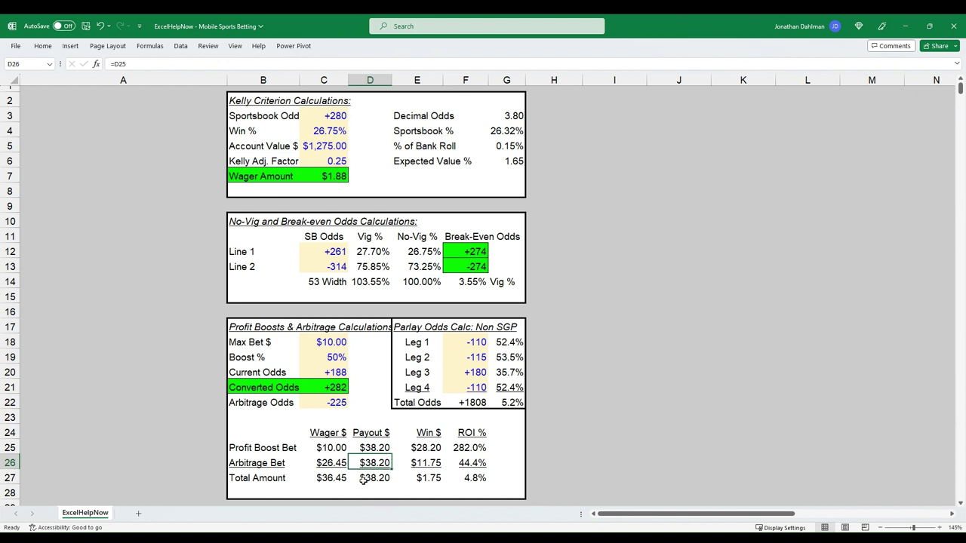
{"action": "left_click", "coordinate": [434, 465]}
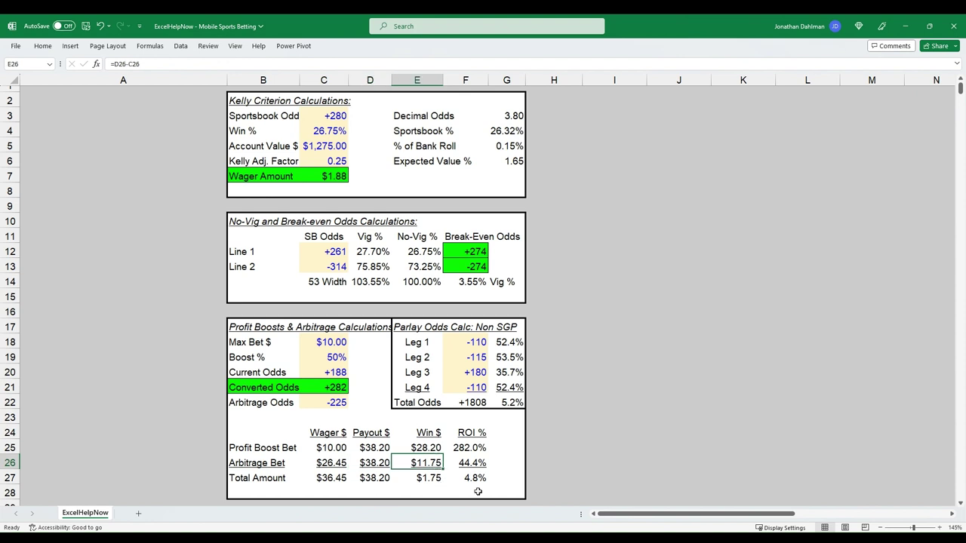
{"action": "left_click", "coordinate": [434, 480]}
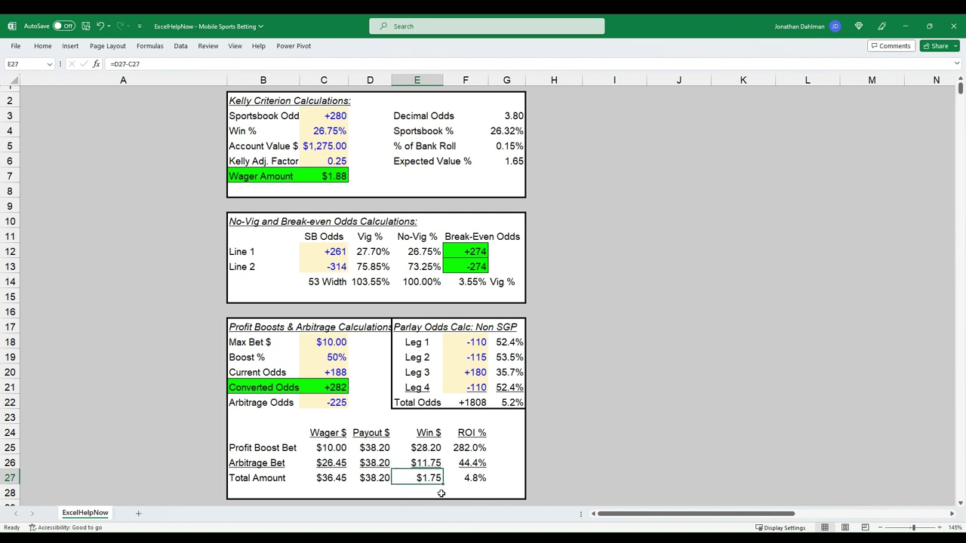
{"action": "left_click", "coordinate": [468, 481]}
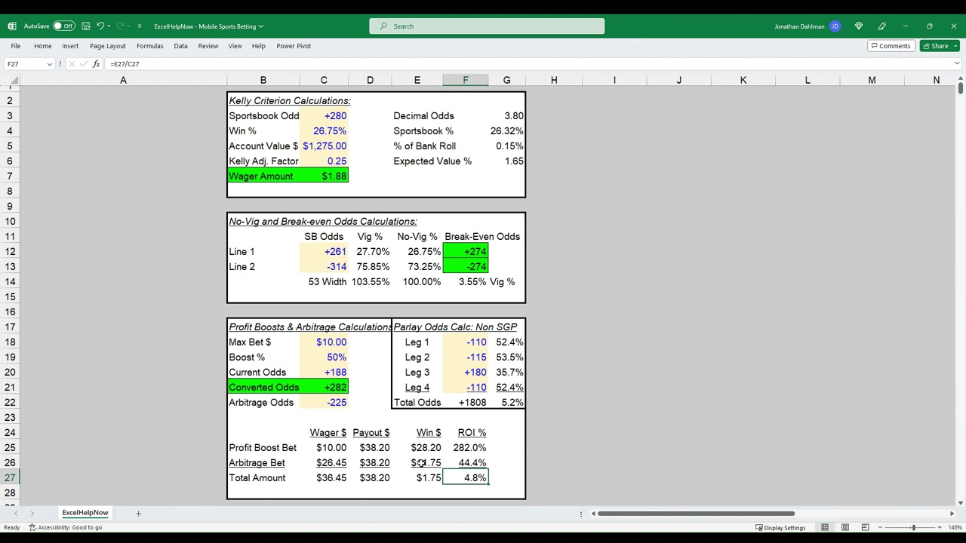
Set the Boost % to 0 and the arbitrage odds to -180
{"action": "left_click", "coordinate": [332, 357]}
{"action": "type", "text": "0"}
{"action": "key", "text": "Return"}
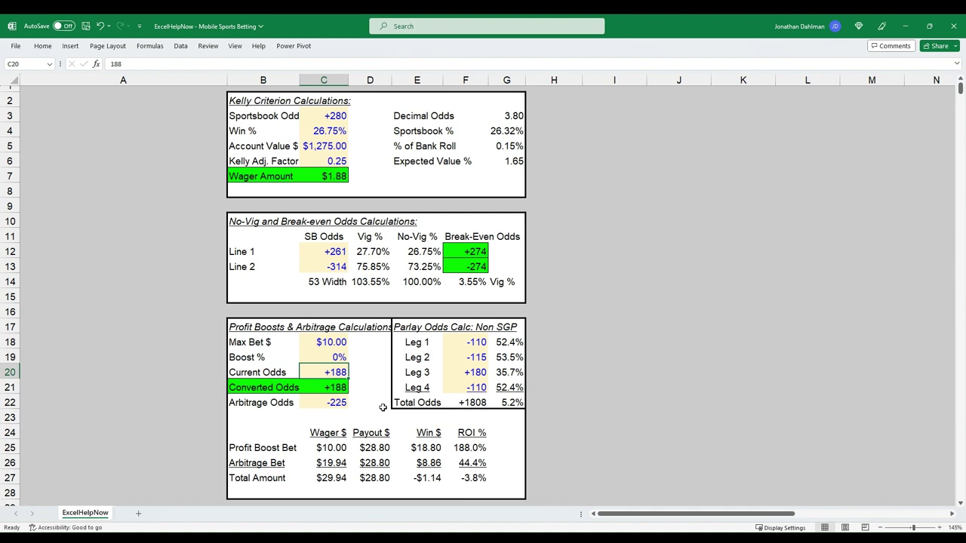
{"action": "left_click", "coordinate": [313, 399]}
{"action": "type", "text": "-180"}
{"action": "key", "text": "Return"}
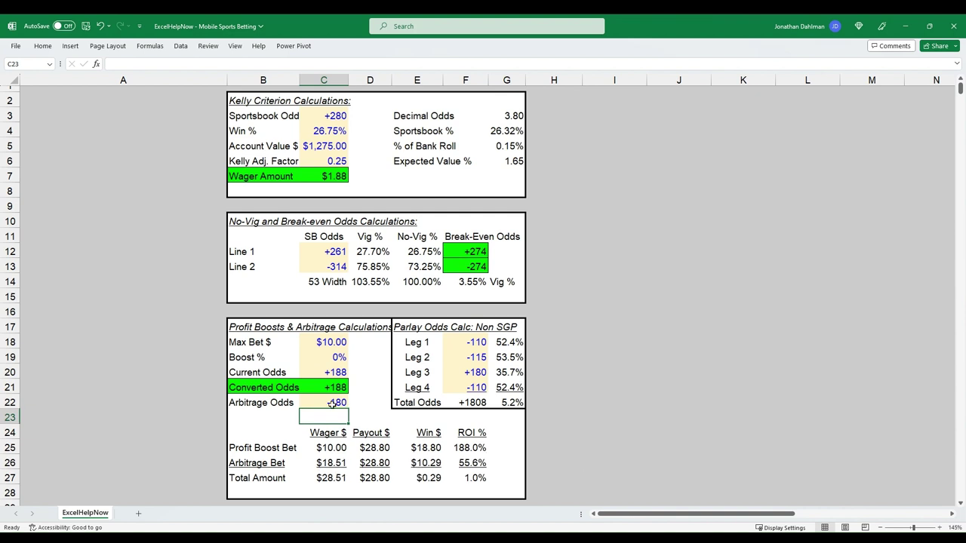
Review the boost, current and arbitrage odds, the $0.29 total win and the Profit Boost Bet results
{"action": "left_click", "coordinate": [339, 360]}
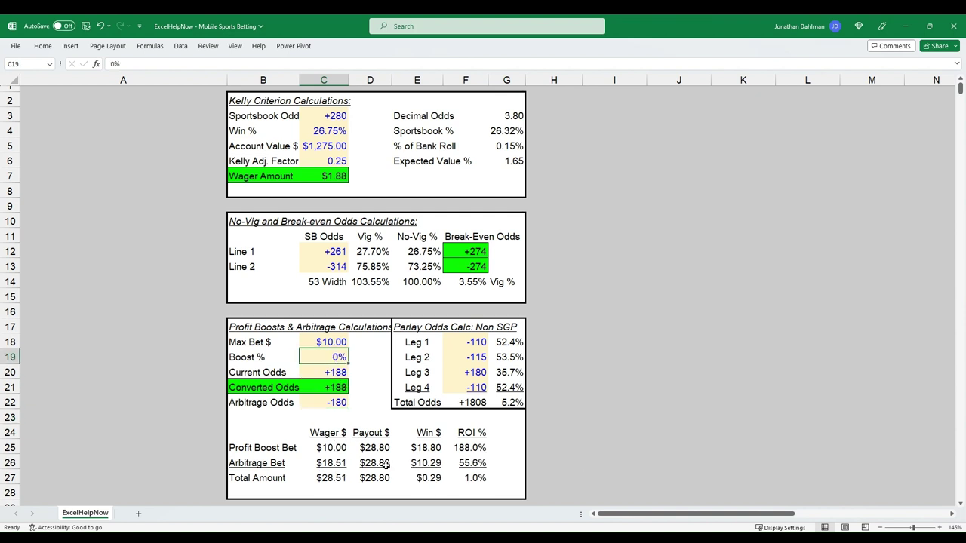
{"action": "left_click", "coordinate": [315, 373]}
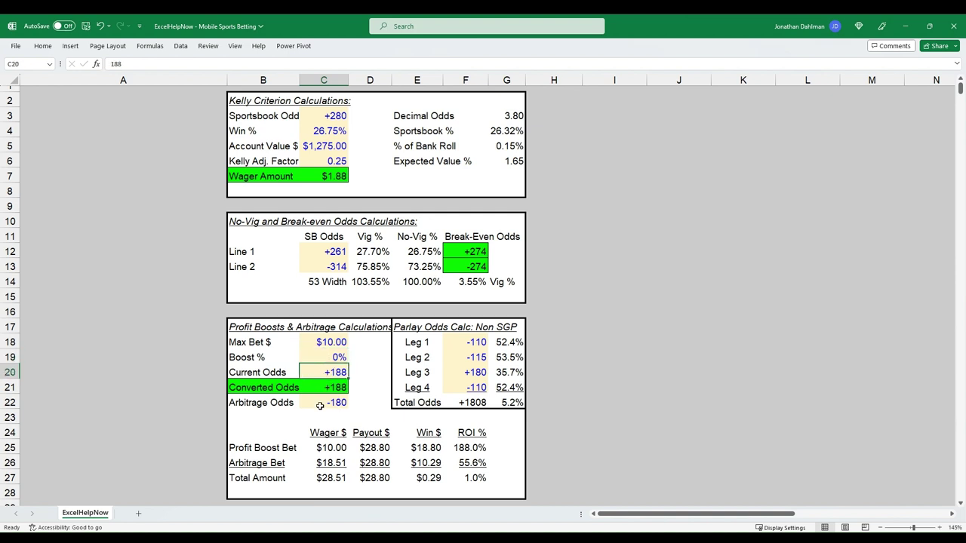
{"action": "left_click", "coordinate": [319, 406]}
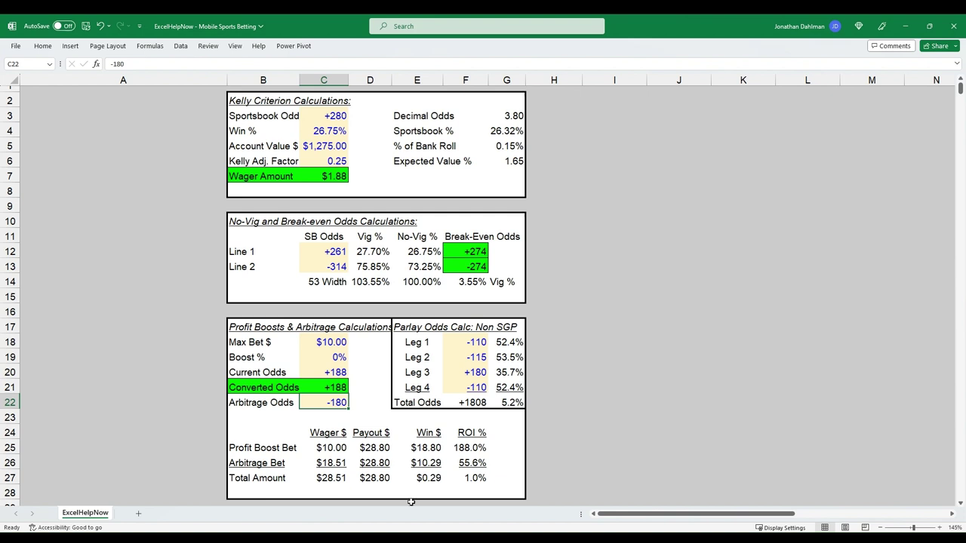
{"action": "left_click", "coordinate": [425, 483]}
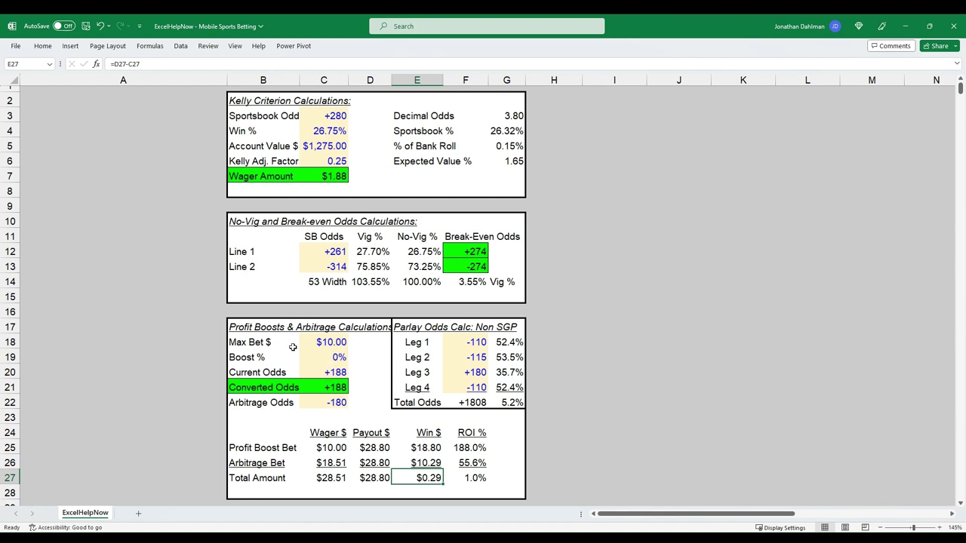
{"action": "left_click", "coordinate": [319, 447]}
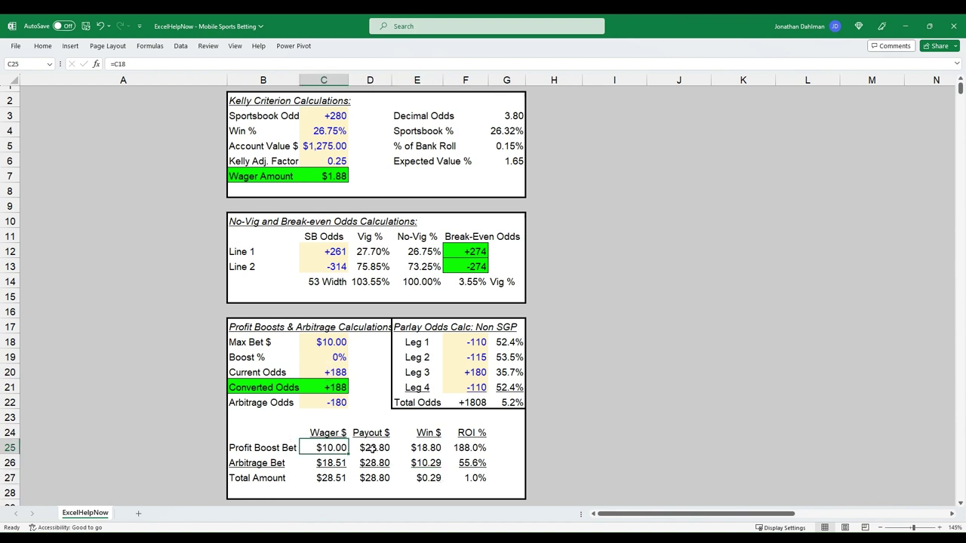
{"action": "left_click", "coordinate": [377, 449]}
{"action": "left_click", "coordinate": [412, 451]}
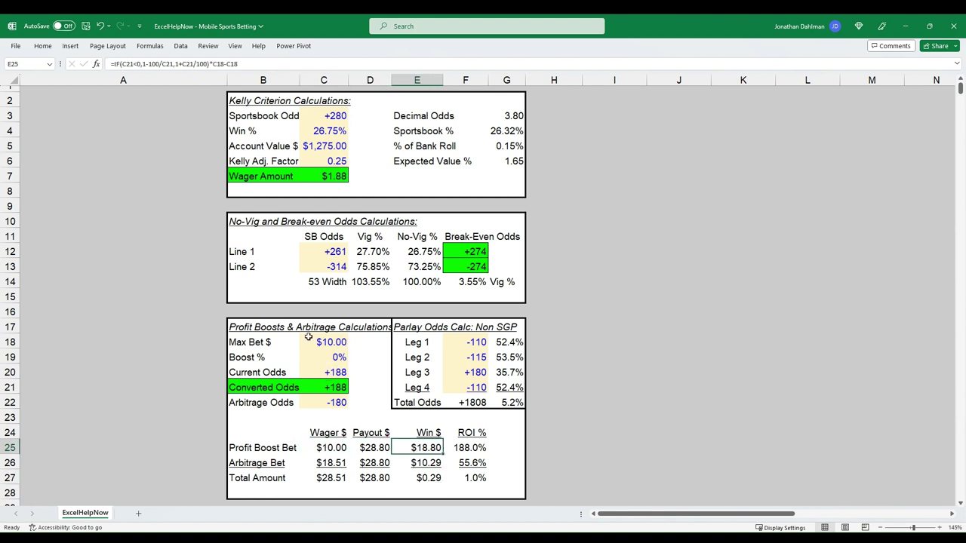
{"action": "left_click", "coordinate": [329, 449]}
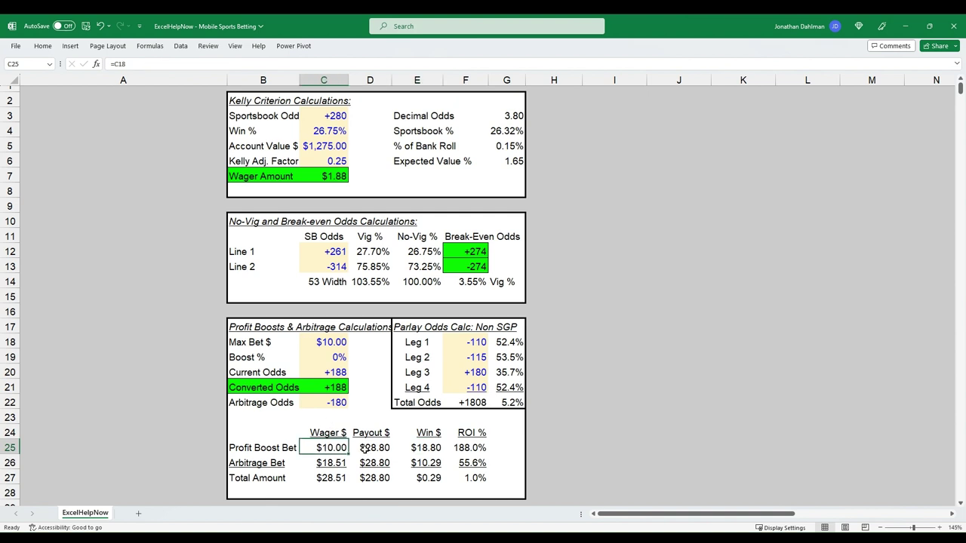
Enter +180 as current odds and review the Profit Boost Bet's ROI, wager, payout and win formulas
{"action": "left_click", "coordinate": [323, 375]}
{"action": "type", "text": "180"}
{"action": "key", "text": "Return"}
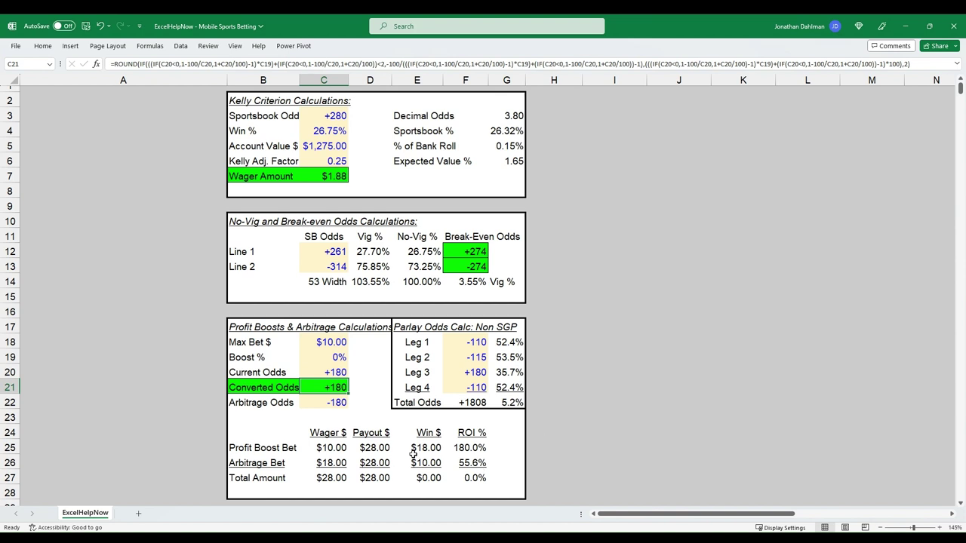
{"action": "left_click", "coordinate": [380, 447]}
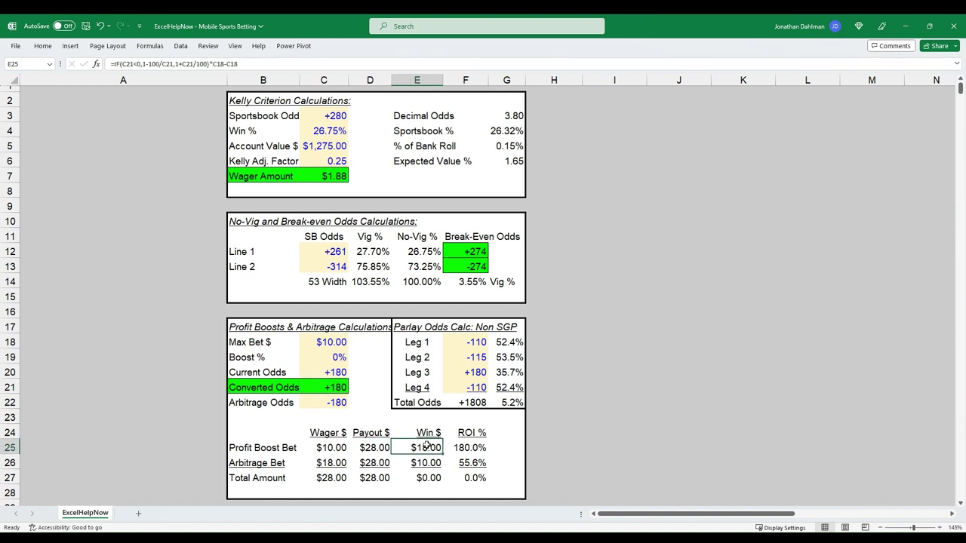
{"action": "left_click", "coordinate": [482, 448]}
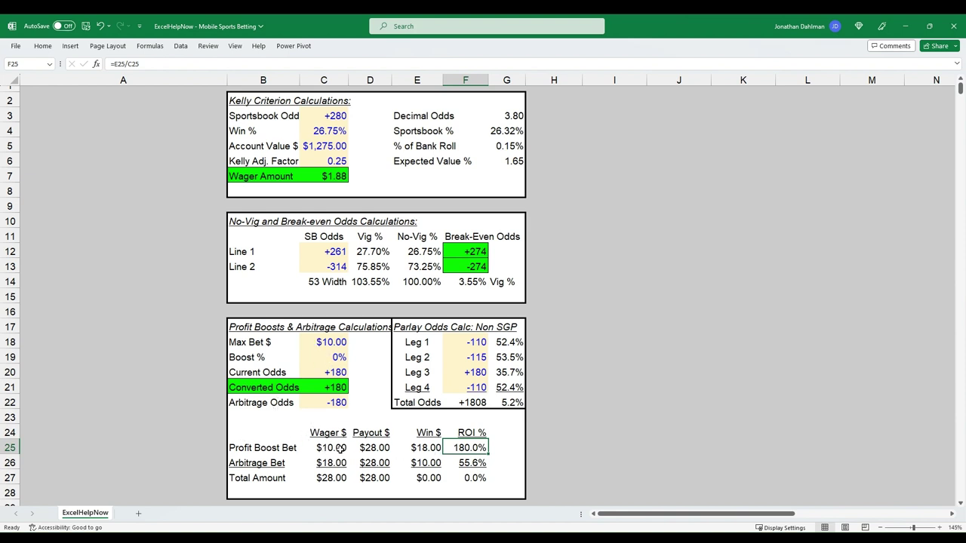
{"action": "left_click", "coordinate": [332, 448]}
{"action": "left_click", "coordinate": [374, 449]}
{"action": "left_click", "coordinate": [421, 448]}
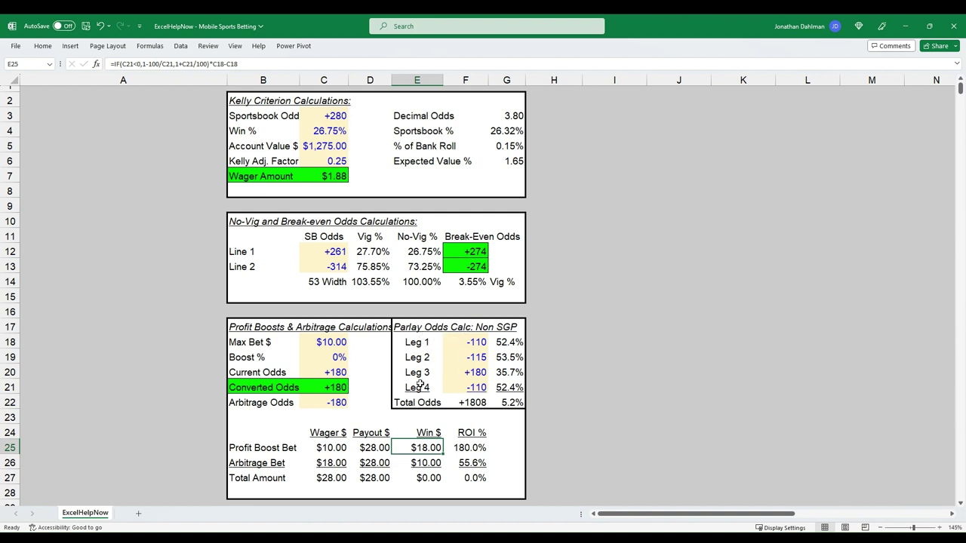
Clear the Leg 3 and Leg 4 odds to demonstrate the effect, then undo the deletion
{"action": "left_click", "coordinate": [459, 384]}
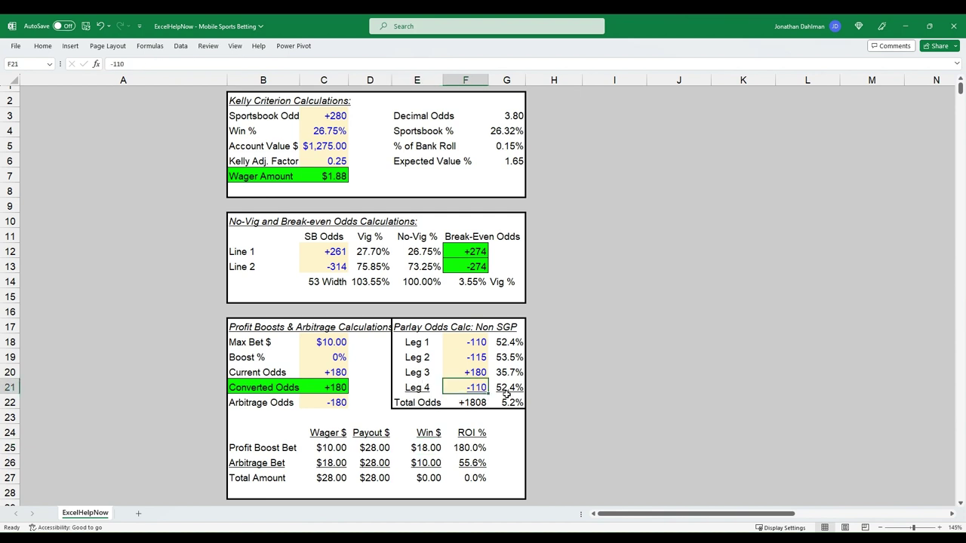
{"action": "key", "text": "Delete"}
{"action": "key", "text": "Up"}
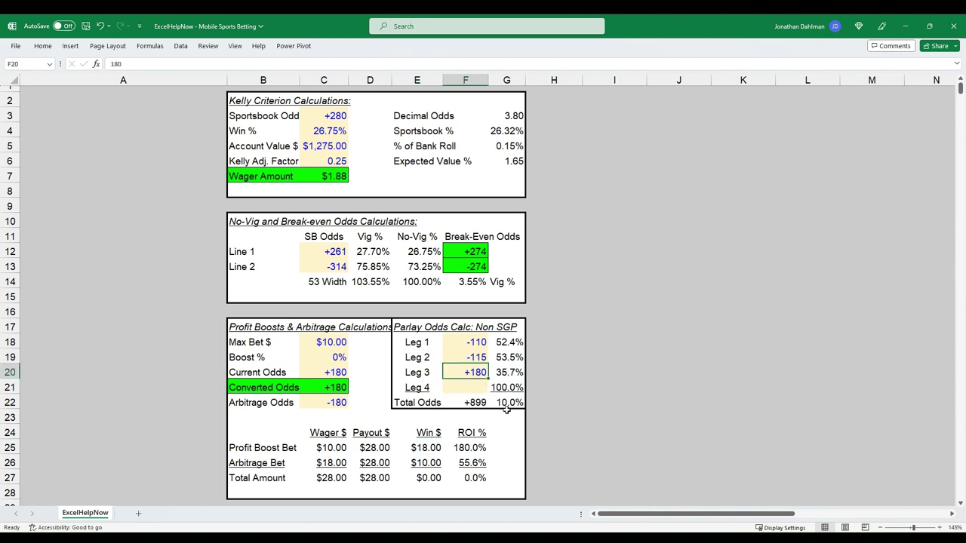
{"action": "key", "text": "Delete"}
{"action": "key", "text": "ctrl+z"}
{"action": "key", "text": "ctrl+z"}
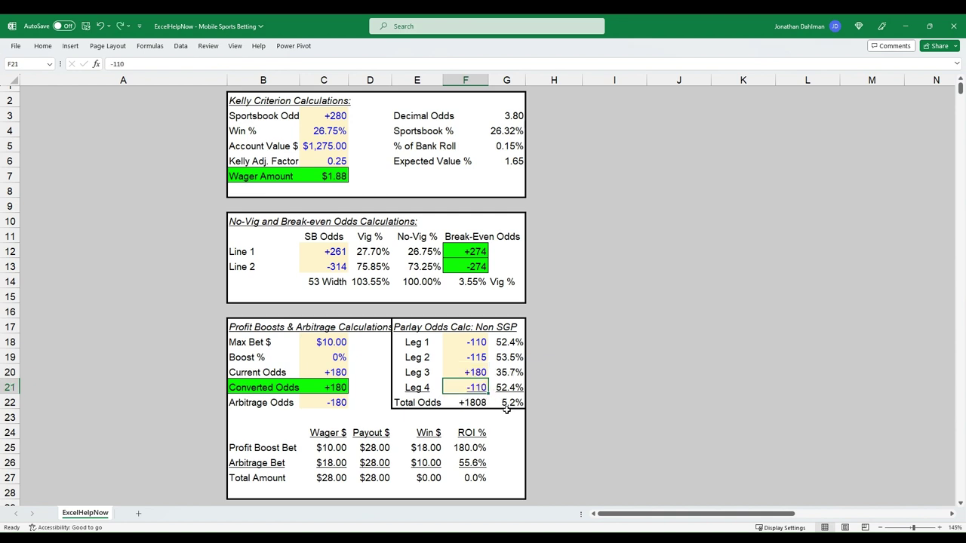
{"action": "key", "text": "Down"}
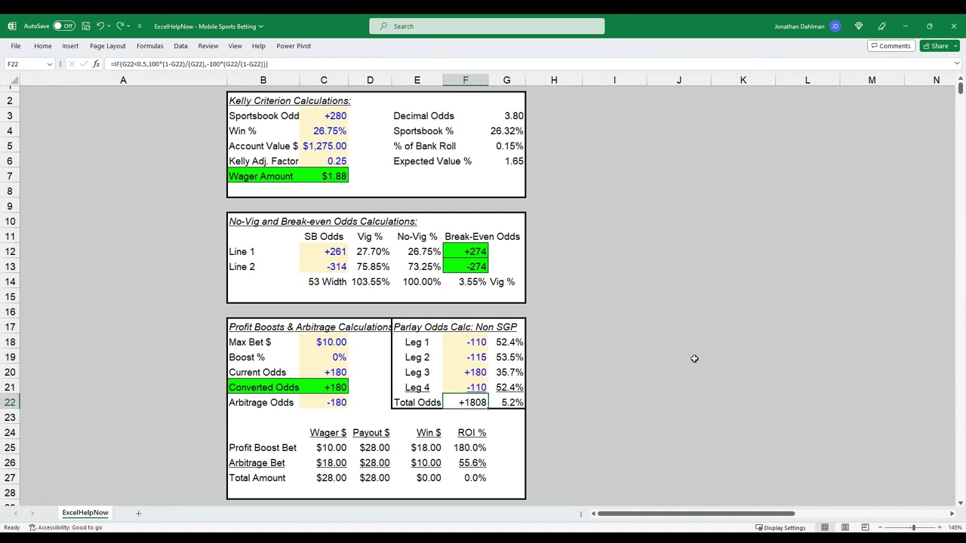
{"action": "key", "text": "Up"}
{"action": "key", "text": "Up"}
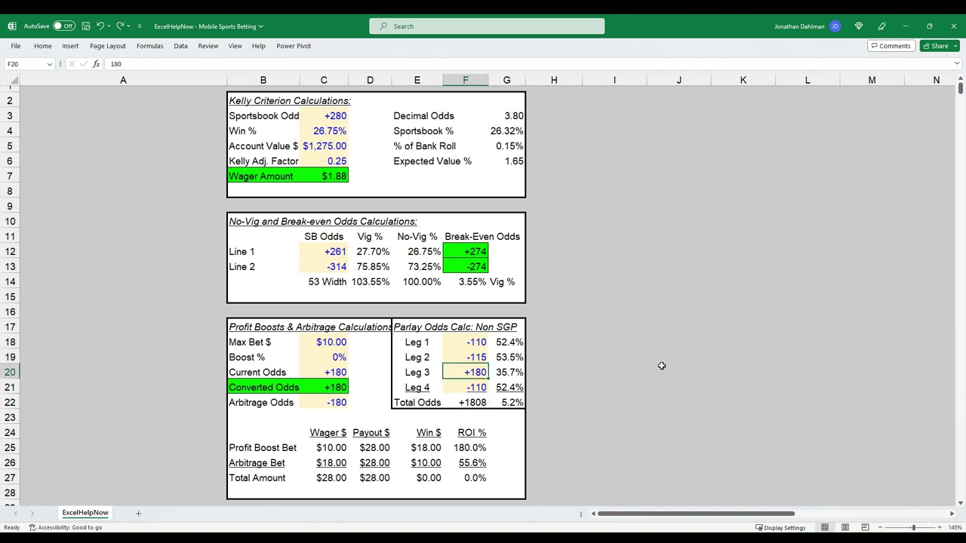
{"action": "key", "text": "Down"}
{"action": "key", "text": "Delete"}
{"action": "key", "text": "Up"}
{"action": "key", "text": "Delete"}
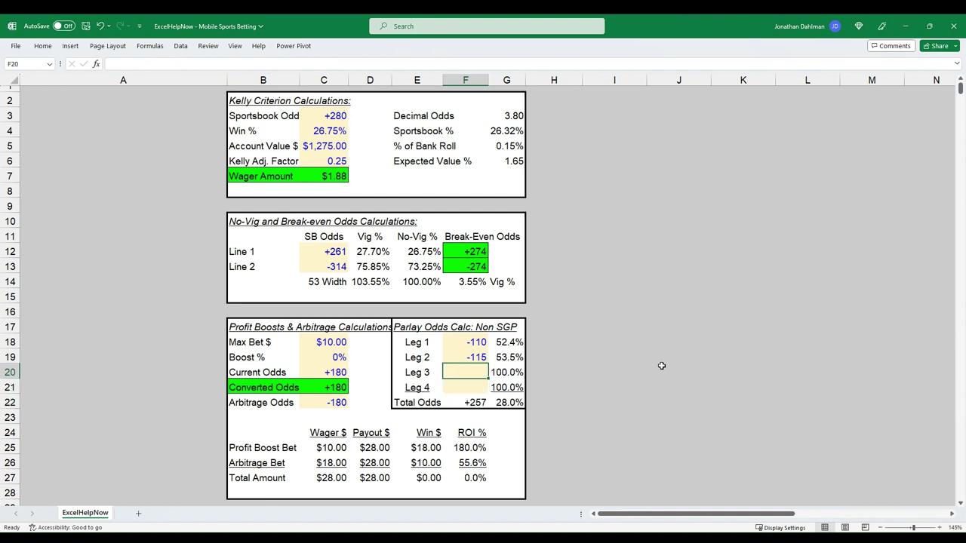
{"action": "key", "text": "ctrl+z"}
{"action": "key", "text": "ctrl+z"}
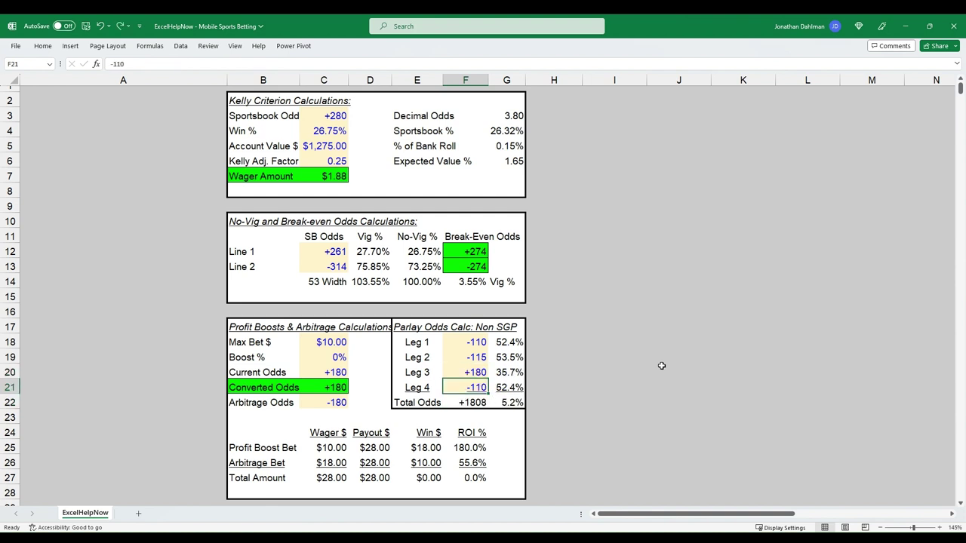
Inspect Leg 1's implied probability formula and the total parlay odds and combined probability
{"action": "left_click", "coordinate": [498, 341]}
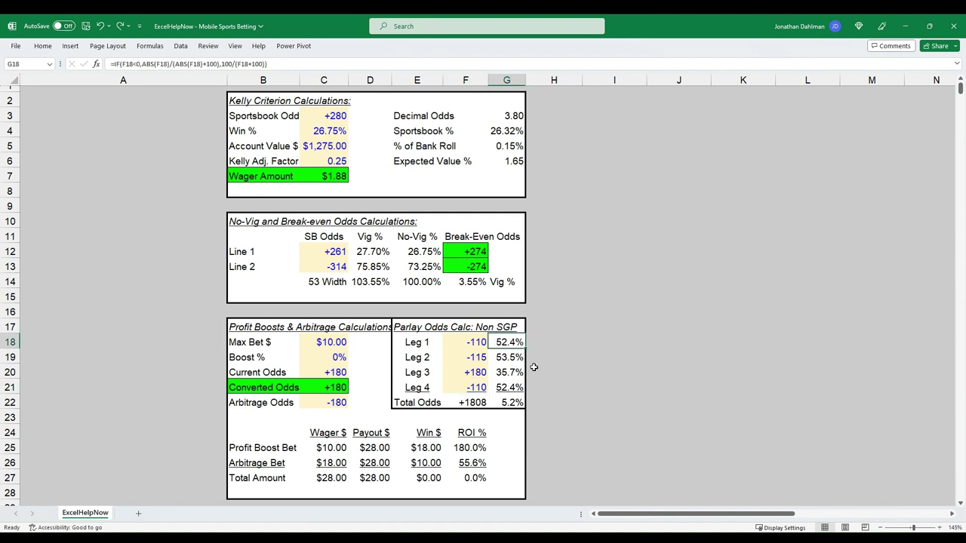
{"action": "left_click", "coordinate": [470, 337]}
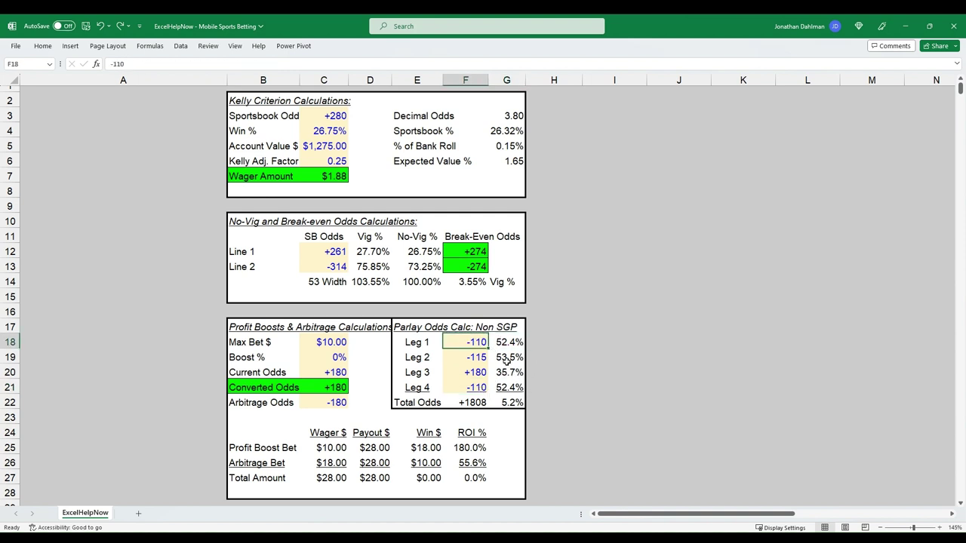
{"action": "left_click", "coordinate": [503, 341]}
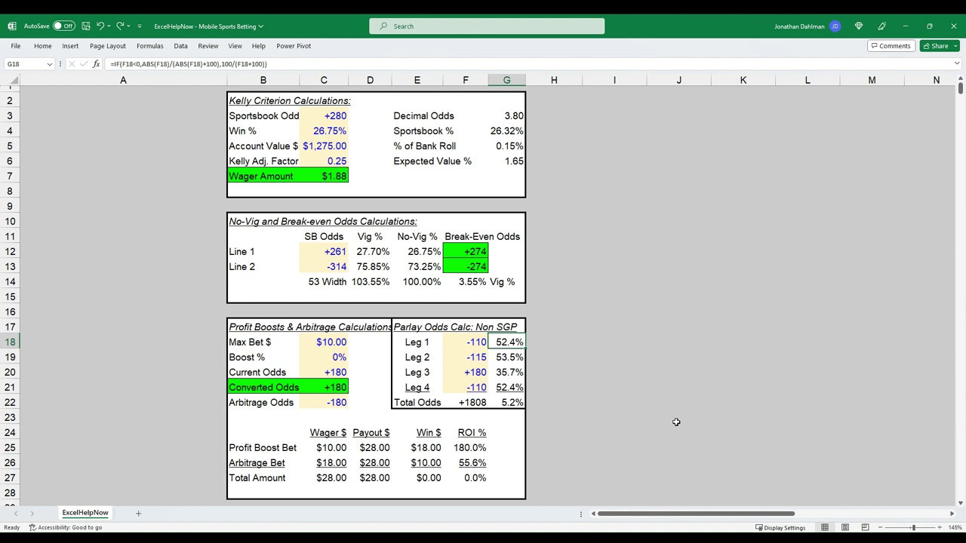
{"action": "key", "text": "Down"}
{"action": "key", "text": "Down"}
{"action": "key", "text": "Down"}
{"action": "key", "text": "Down"}
{"action": "key", "text": "Left"}
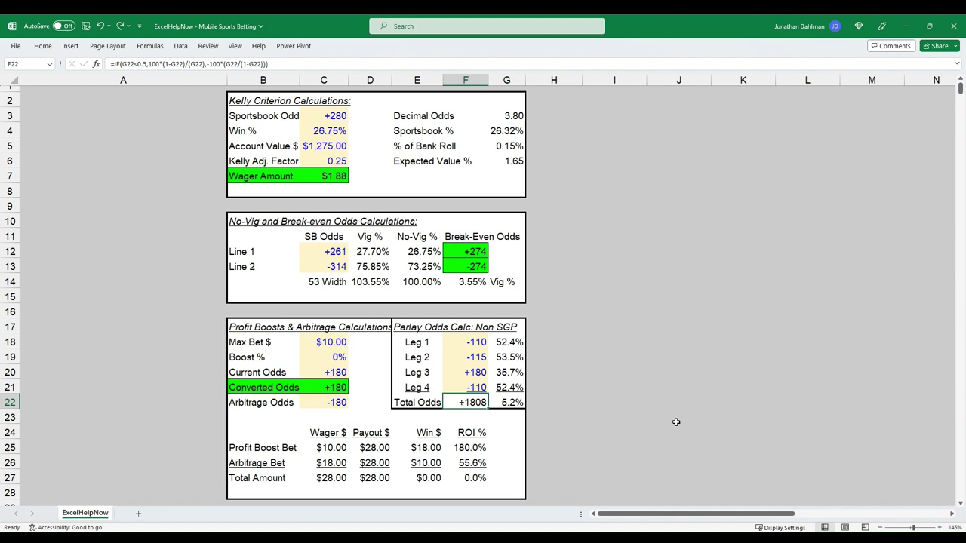
{"action": "key", "text": "Right"}
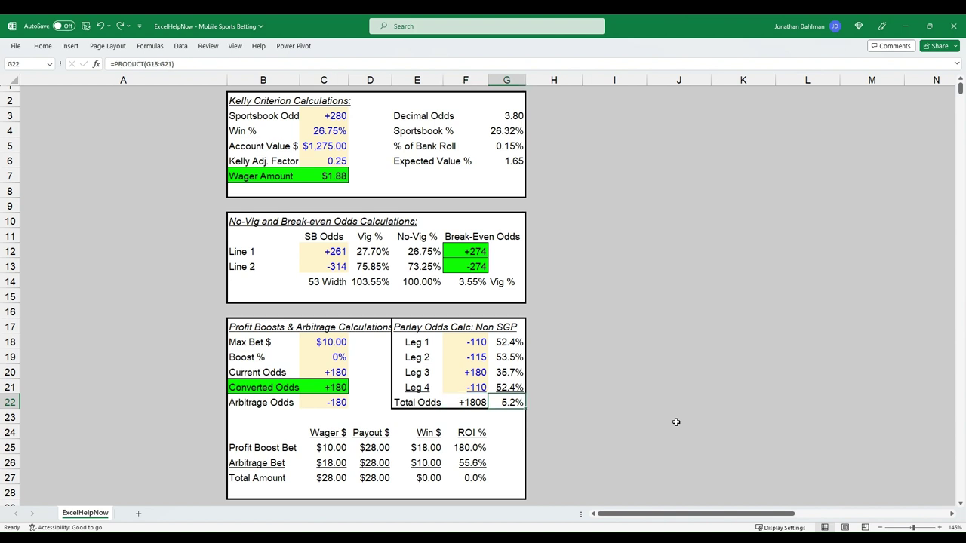
{"action": "key", "text": "Up"}
{"action": "key", "text": "Left"}
{"action": "key", "text": "Up"}
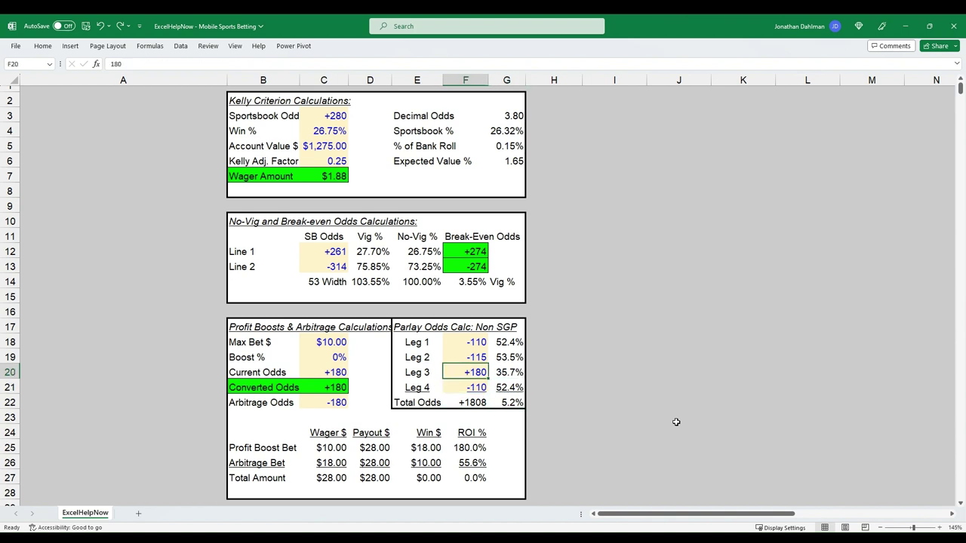
Enter leg odds of +110, -200 and -200, making the parlay +802
{"action": "type", "text": "110"}
{"action": "key", "text": "Return"}
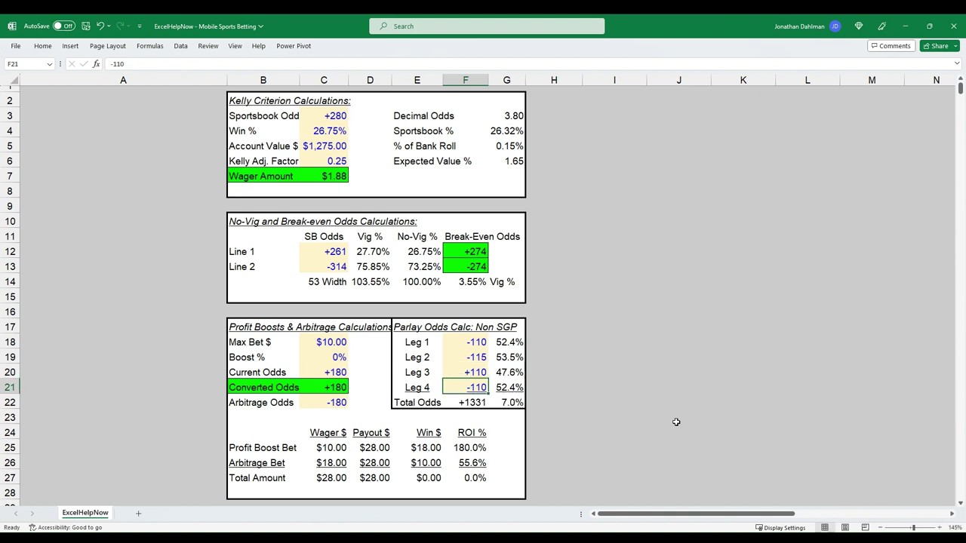
{"action": "type", "text": "-200"}
{"action": "key", "text": "Return"}
{"action": "key", "text": "Up"}
{"action": "key", "text": "Up"}
{"action": "key", "text": "Up"}
{"action": "type", "text": "-200"}
{"action": "key", "text": "Return"}
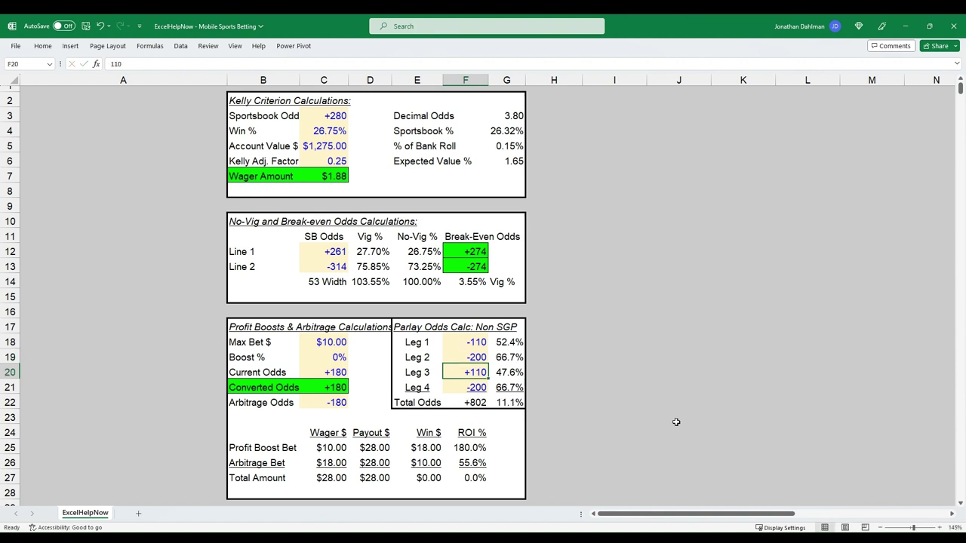
Enter the +802 parlay odds as current odds with a 25% boost
{"action": "left_click", "coordinate": [464, 398]}
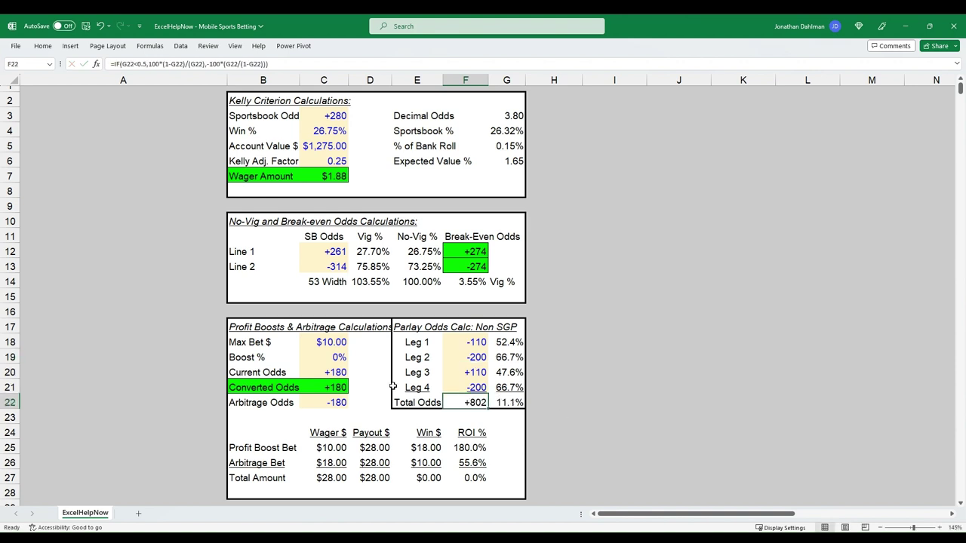
{"action": "left_click", "coordinate": [335, 368]}
{"action": "type", "text": "802"}
{"action": "key", "text": "Up"}
{"action": "type", "text": "25"}
{"action": "key", "text": "Return"}
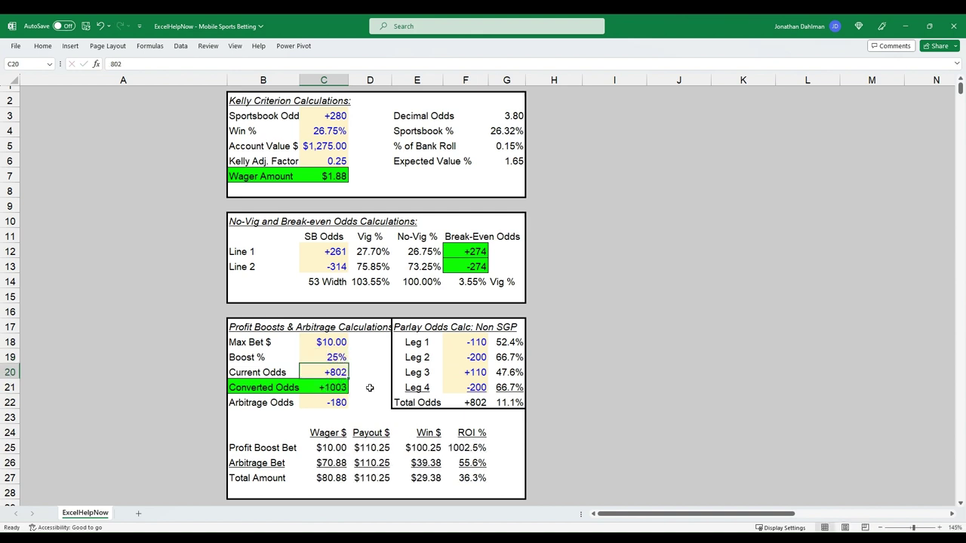
Review the boost entry, the +1003 converted odds and the boosted bet's wager, payout and win
{"action": "left_click", "coordinate": [341, 357]}
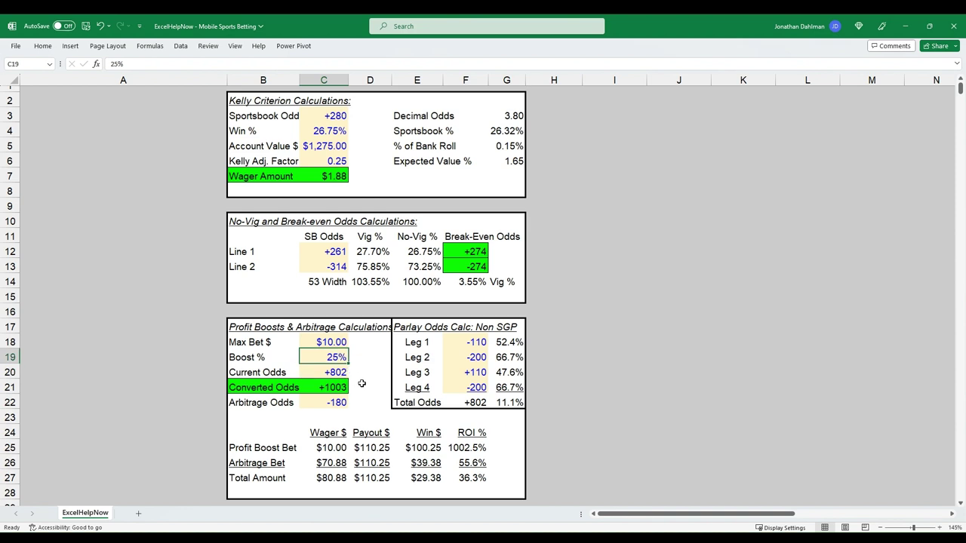
{"action": "left_click", "coordinate": [346, 386]}
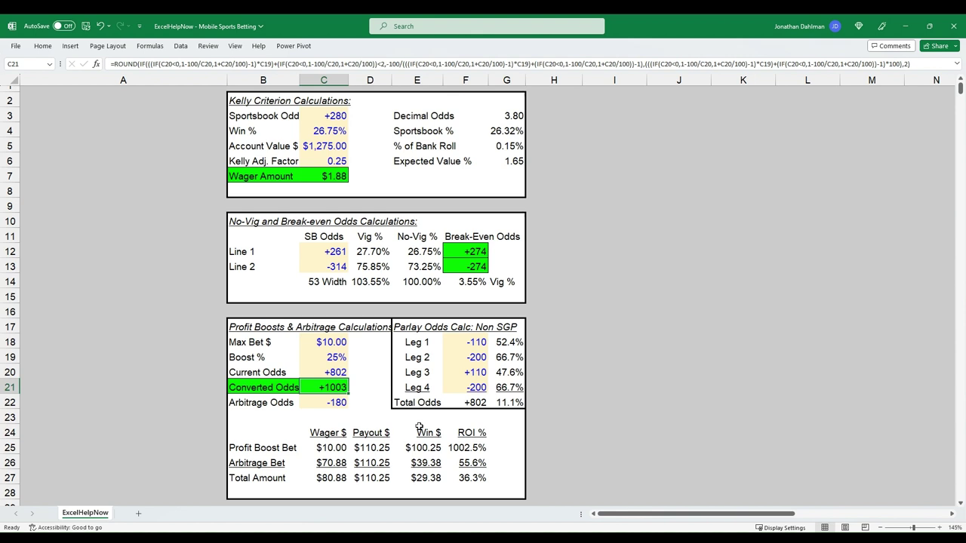
{"action": "left_click", "coordinate": [333, 448]}
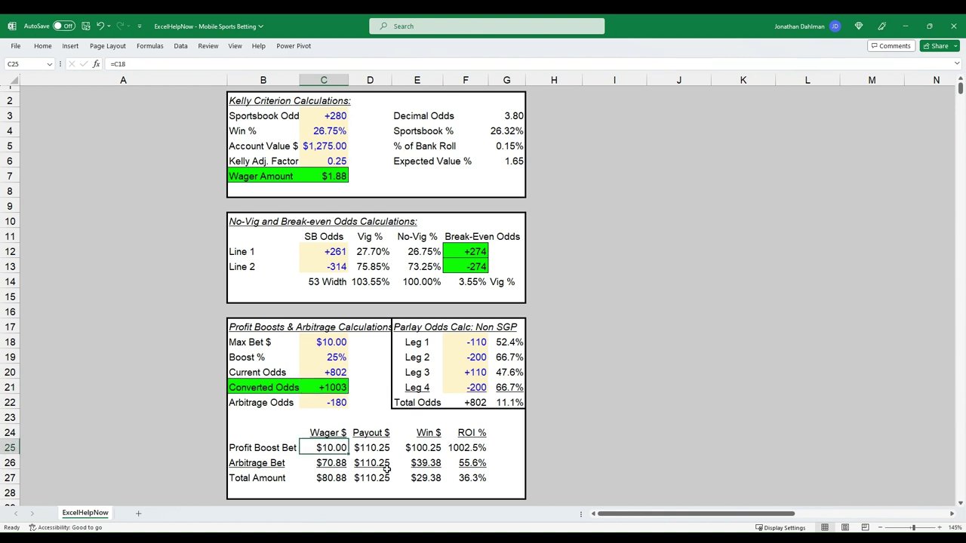
{"action": "left_click", "coordinate": [381, 448]}
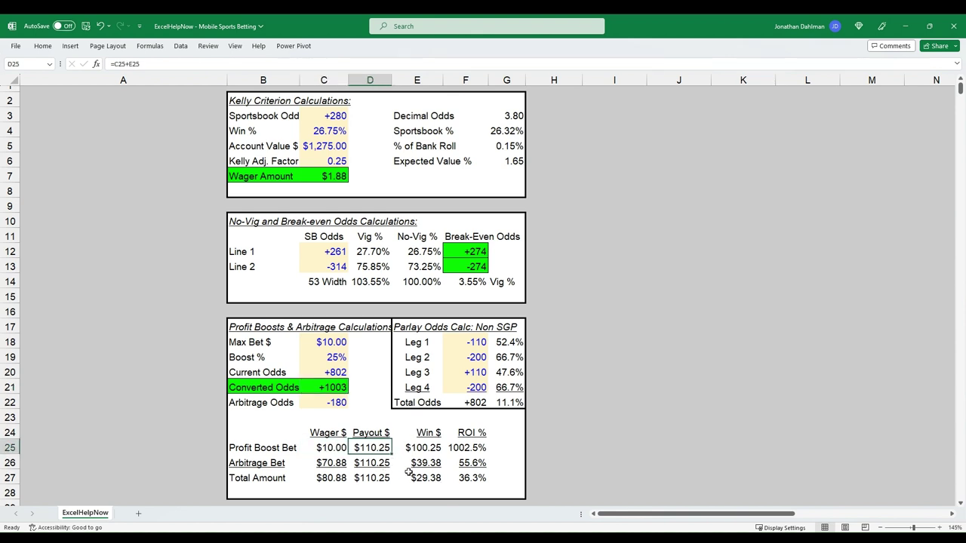
{"action": "left_click", "coordinate": [422, 450]}
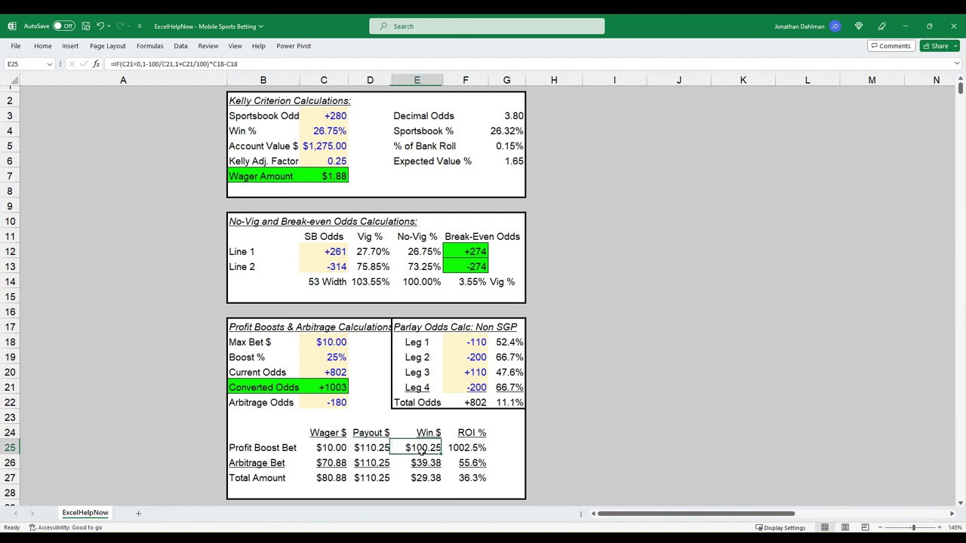